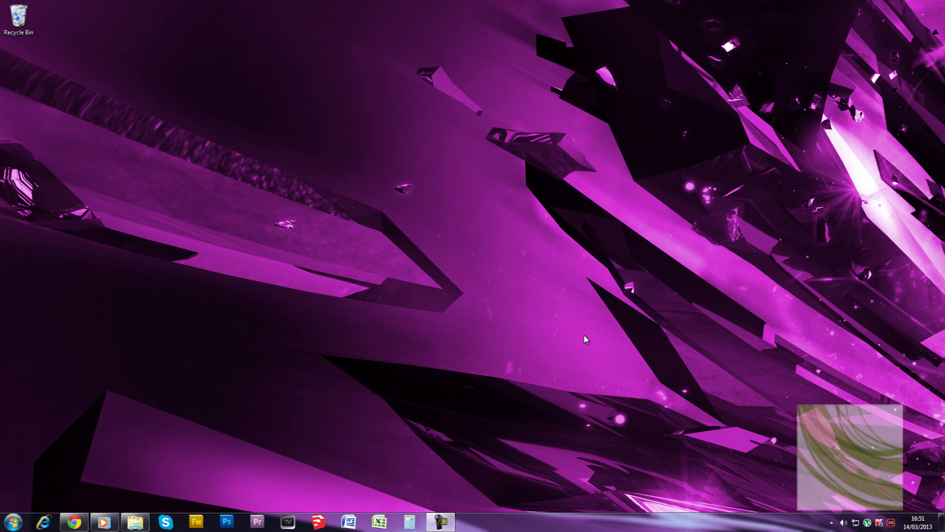
Launch Vegas Pro 10 from the taskbar.
{"action": "left_click", "coordinate": [293, 518]}
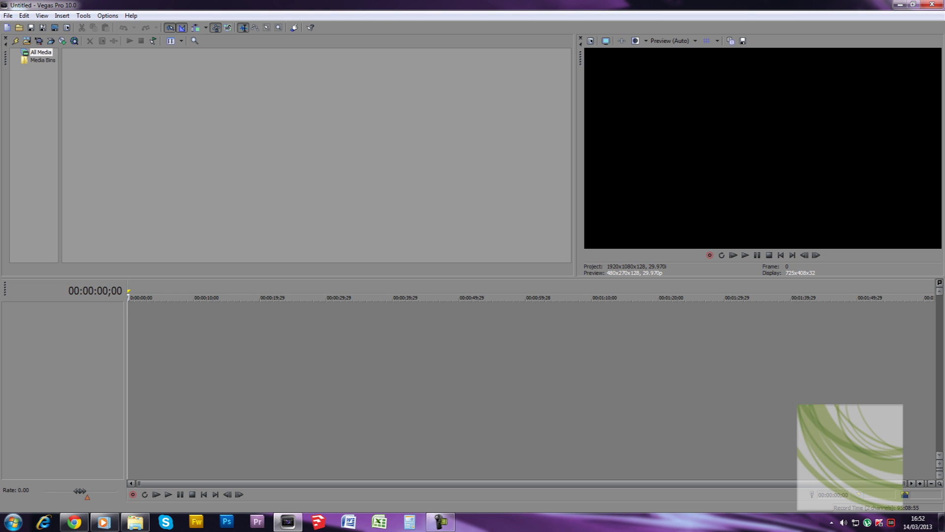
Import aHIGa.avi and aLOWa.avi into Project Media and check aHIGa.avi's clip details.
{"action": "left_click_drag", "start_coordinate": [55, 165], "coordinate": [162, 171]}
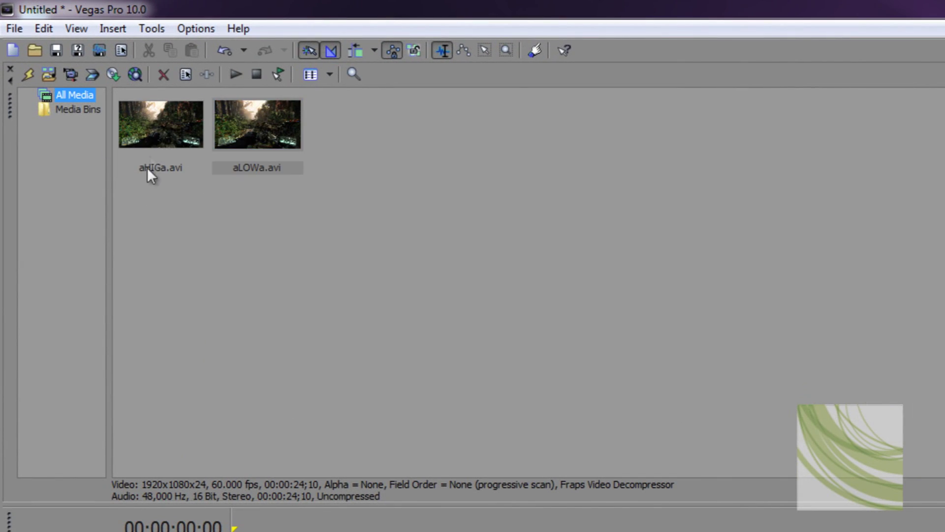
{"action": "left_click", "coordinate": [148, 167]}
{"action": "left_click", "coordinate": [206, 247]}
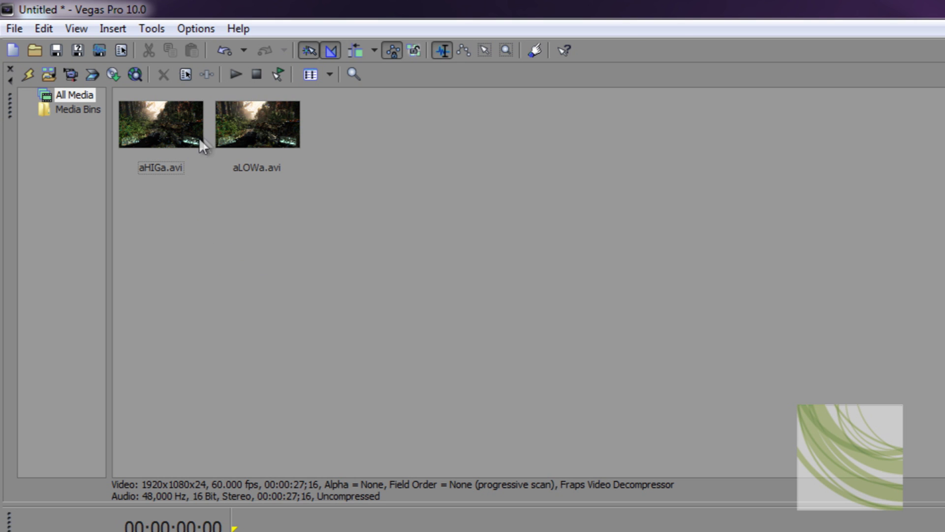
Place aHIGa.avi on the timeline, then aLOWa.avi below it as tracks 3 and 4.
{"action": "left_click_drag", "start_coordinate": [199, 138], "coordinate": [345, 411]}
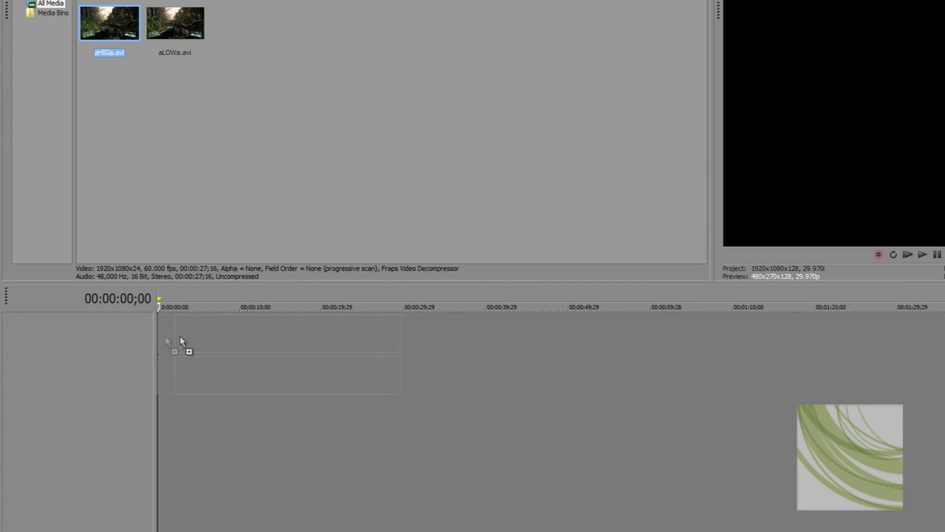
{"action": "left_click_drag", "start_coordinate": [180, 338], "coordinate": [176, 334]}
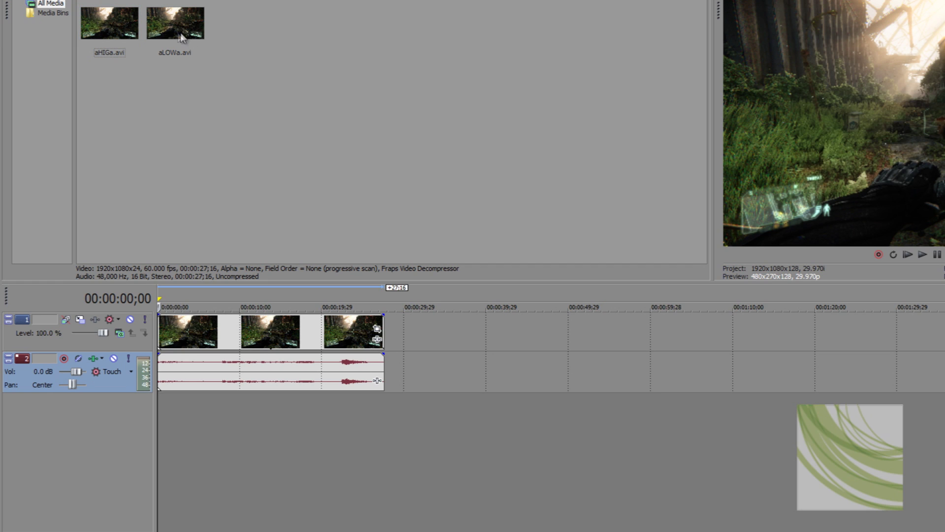
{"action": "left_click_drag", "start_coordinate": [177, 29], "coordinate": [145, 430]}
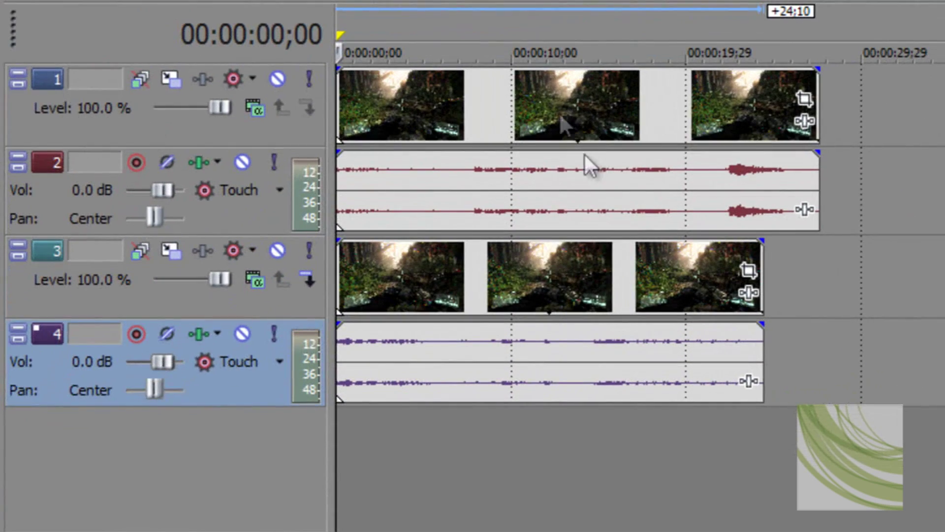
{"action": "left_click", "coordinate": [264, 362]}
Trim the aHIGa event on track 1 so it ends where aLOWa ends.
{"action": "left_click", "coordinate": [628, 244]}
{"action": "left_click", "coordinate": [655, 207]}
{"action": "left_click", "coordinate": [711, 295]}
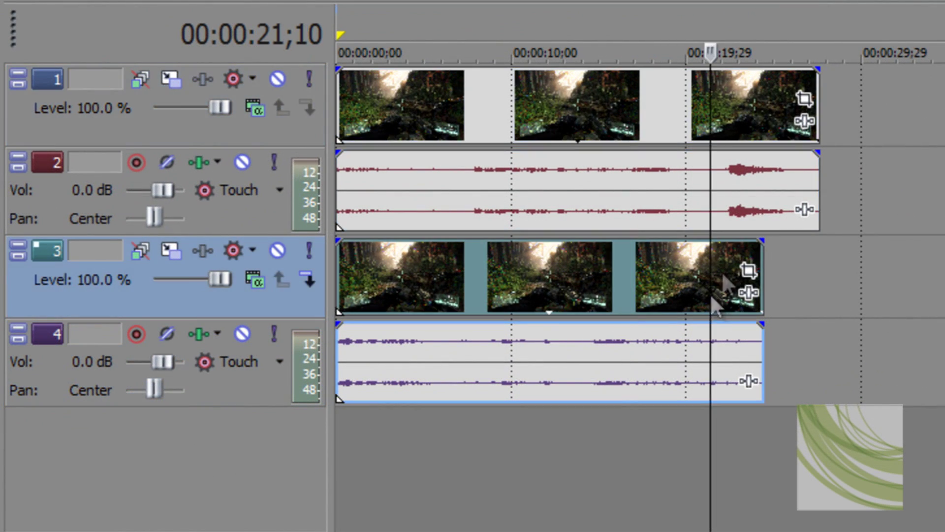
{"action": "left_click", "coordinate": [734, 106]}
{"action": "left_click", "coordinate": [809, 300]}
{"action": "left_click", "coordinate": [790, 312]}
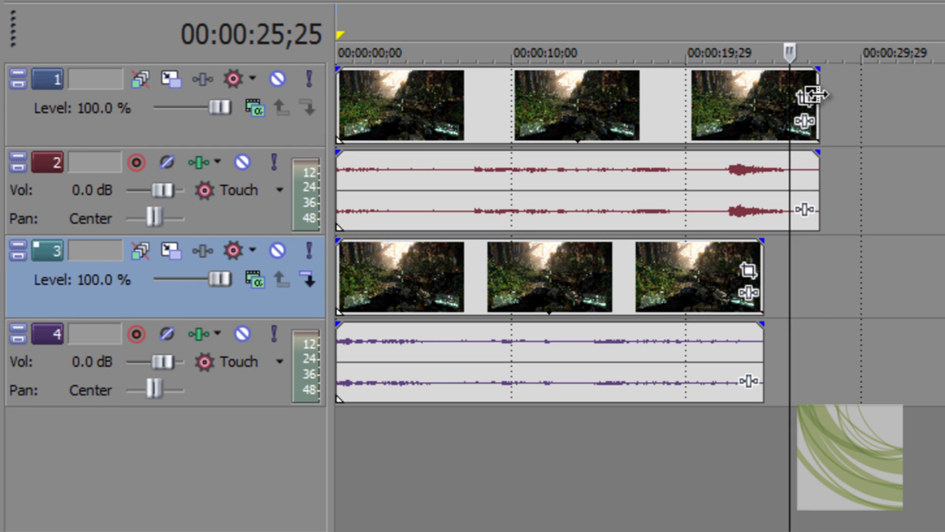
{"action": "left_click_drag", "start_coordinate": [816, 98], "coordinate": [766, 101]}
Set the playhead near 9 seconds and select the aHIGa event on track 1.
{"action": "left_click", "coordinate": [914, 460]}
{"action": "left_click", "coordinate": [545, 473]}
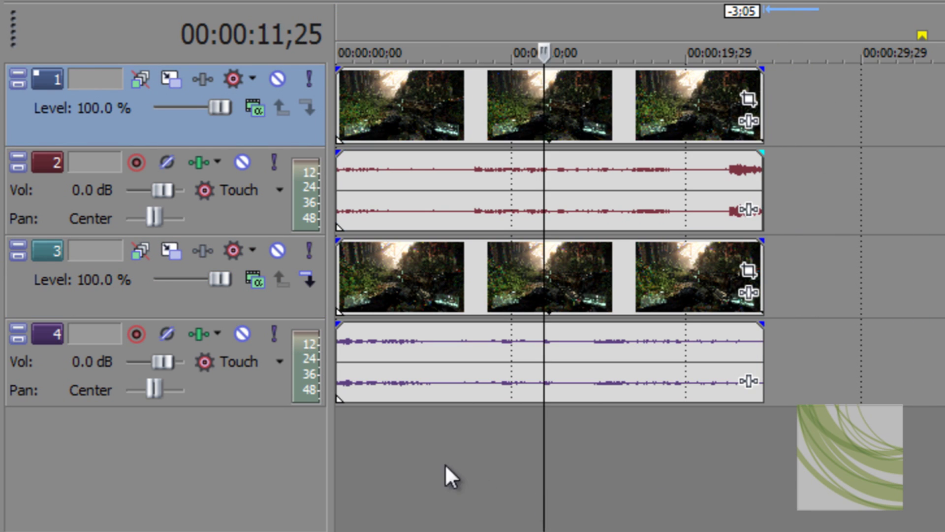
{"action": "left_click", "coordinate": [435, 471]}
{"action": "left_click", "coordinate": [540, 471]}
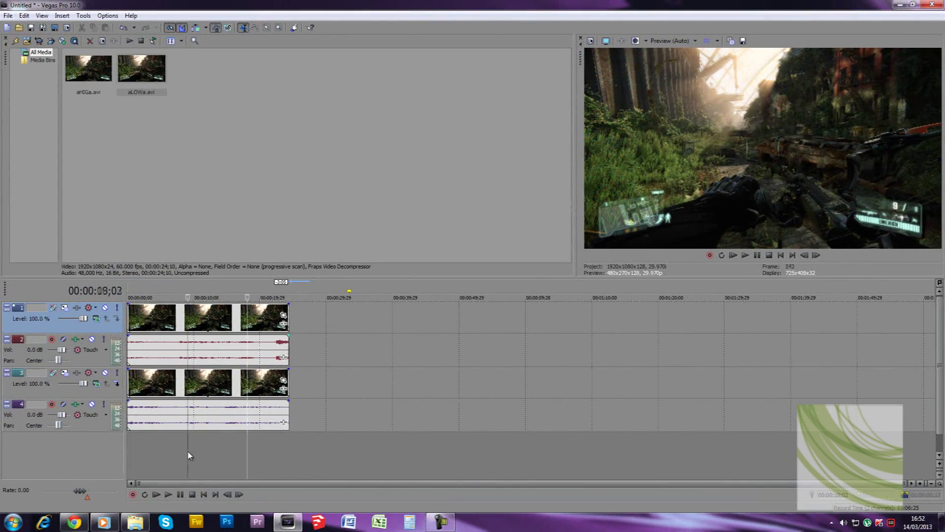
{"action": "left_click", "coordinate": [189, 456]}
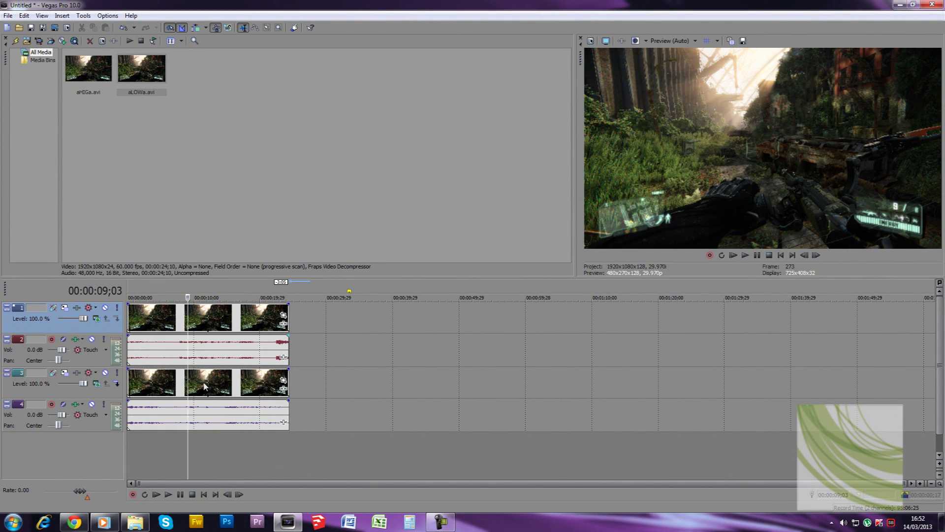
{"action": "left_click", "coordinate": [206, 319]}
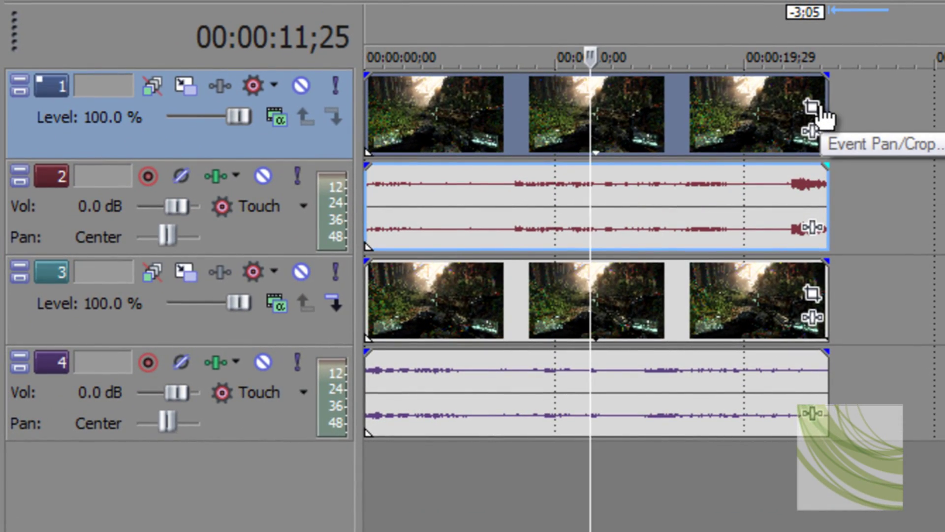
Open Event Pan/Crop for the aHIGa event and begin editing its X Center value.
{"action": "left_click", "coordinate": [817, 113]}
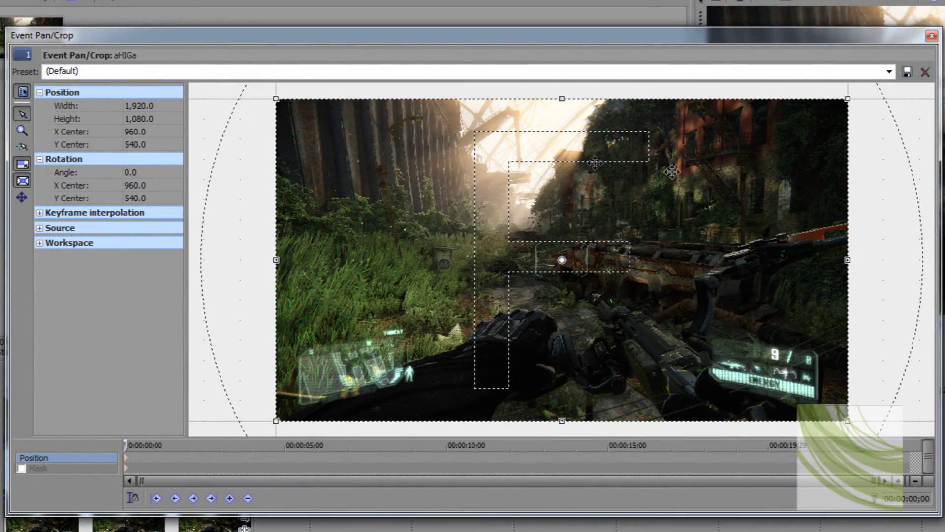
{"action": "scroll", "coordinate": [556, 234], "scroll_direction": "down", "scroll_amount": 3}
{"action": "scroll", "coordinate": [557, 234], "scroll_direction": "down", "scroll_amount": 1}
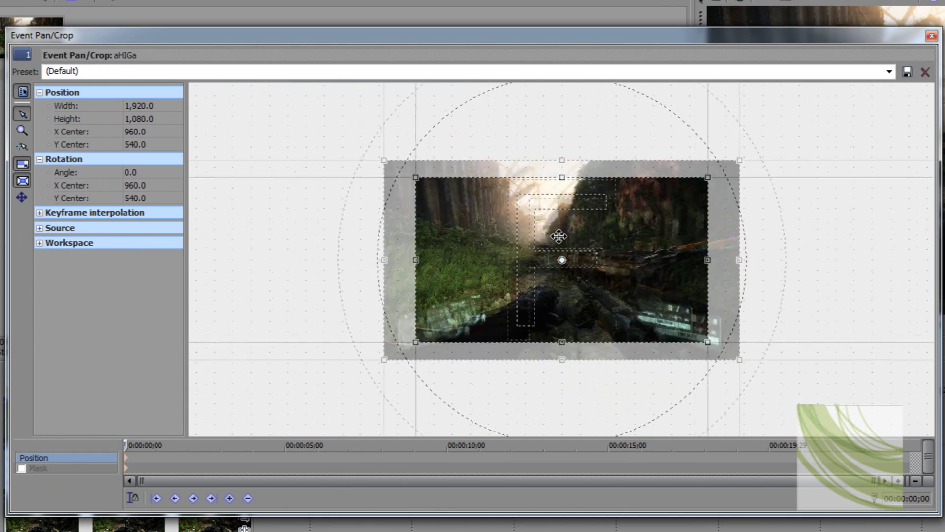
{"action": "scroll", "coordinate": [556, 239], "scroll_direction": "up", "scroll_amount": 4}
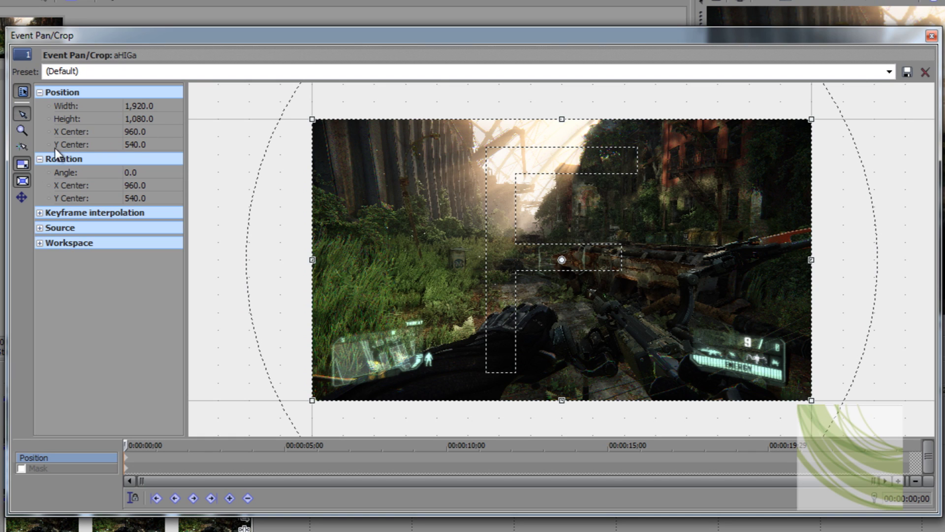
{"action": "left_click", "coordinate": [148, 134]}
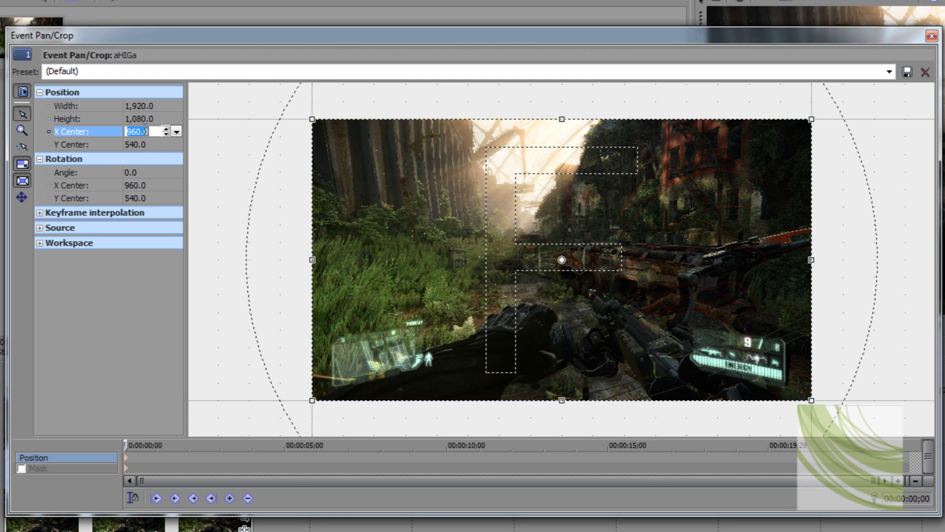
Set aHIGa's crop centre to X 0, Y 540 and close Event Pan/Crop.
{"action": "left_click_drag", "start_coordinate": [482, 235], "coordinate": [259, 236]}
{"action": "left_click", "coordinate": [138, 132]}
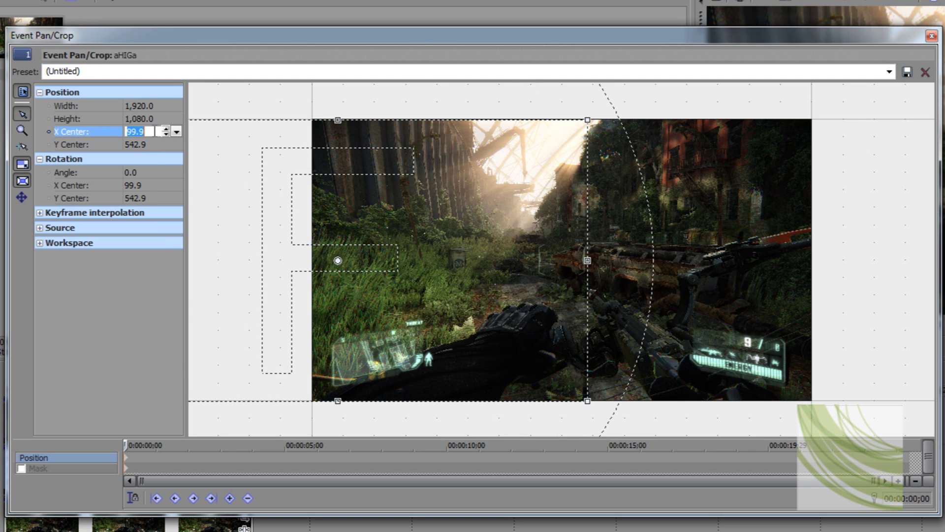
{"action": "type", "text": "0"}
{"action": "key", "text": "Return"}
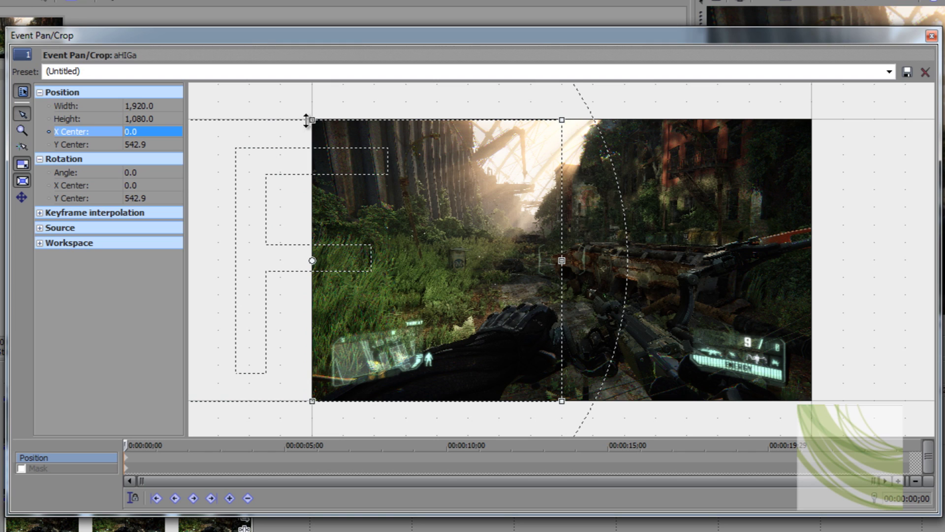
{"action": "left_click", "coordinate": [161, 144]}
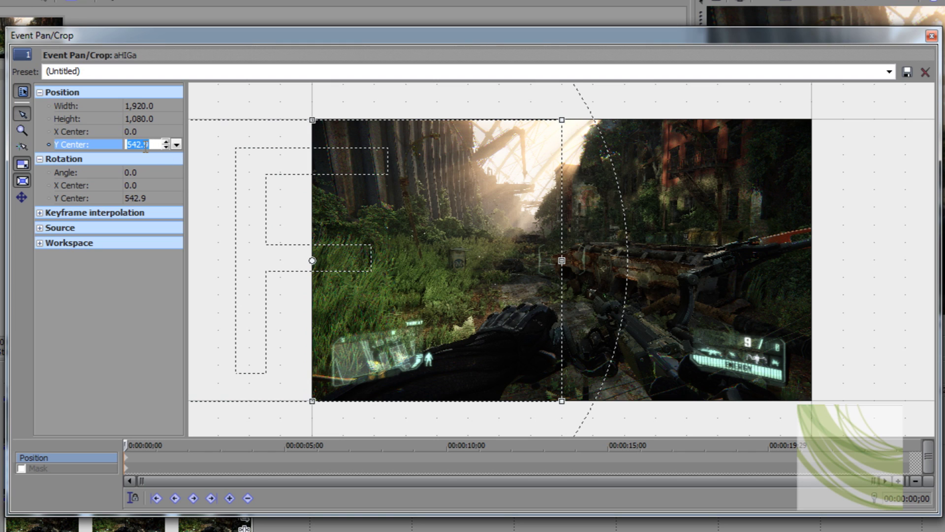
{"action": "type", "text": "540"}
{"action": "key", "text": "Return"}
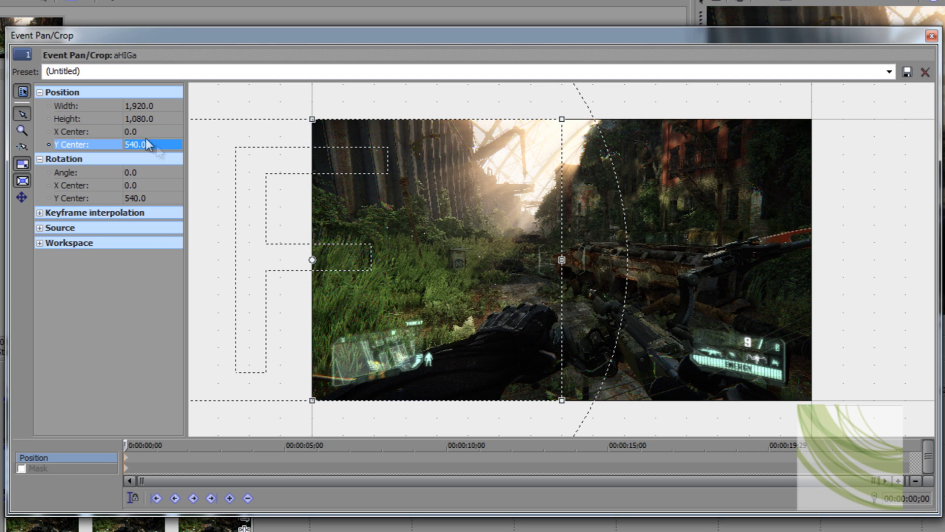
{"action": "left_click", "coordinate": [930, 38]}
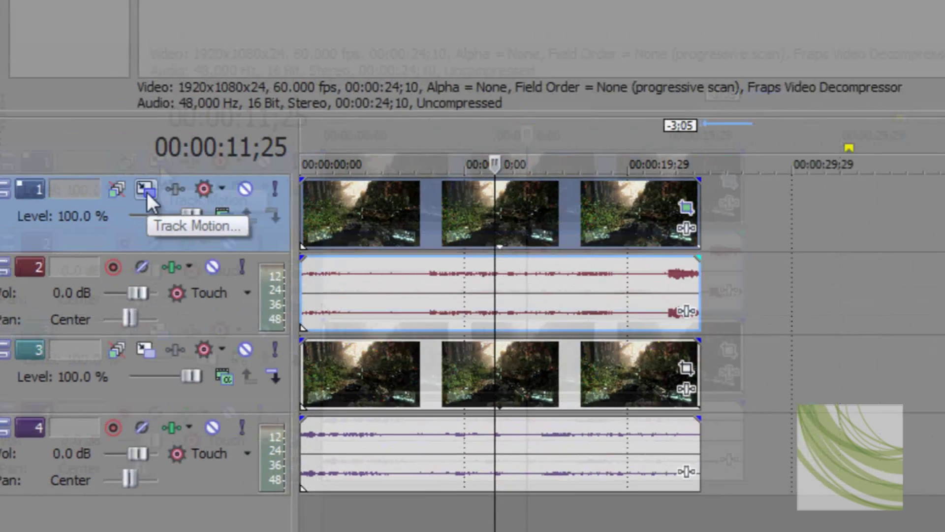
Position track 1's motion at X -960, Y 0 in Track Motion.
{"action": "left_click", "coordinate": [189, 100]}
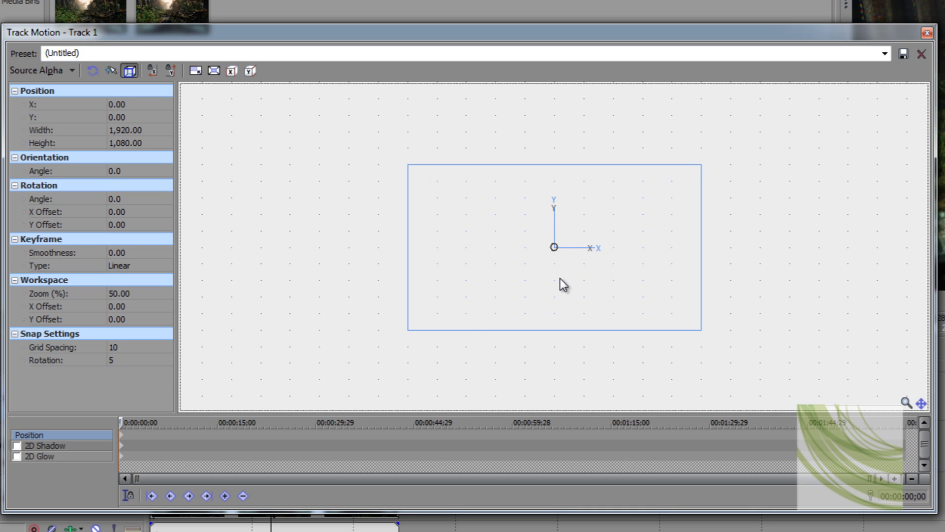
{"action": "left_click_drag", "start_coordinate": [579, 270], "coordinate": [456, 272]}
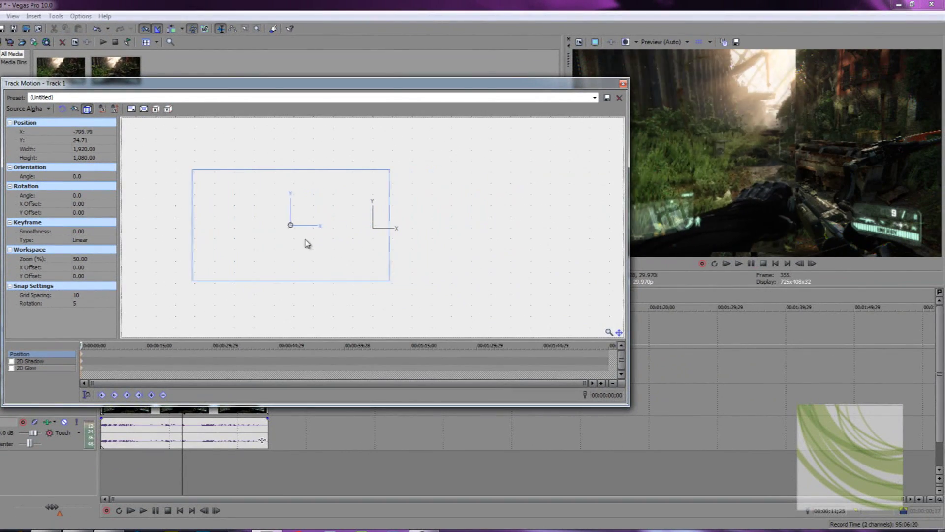
{"action": "mouse_move", "coordinate": [307, 243]}
{"action": "left_mouse_down"}
{"action": "mouse_move", "coordinate": [350, 224]}
{"action": "mouse_move", "coordinate": [314, 209]}
{"action": "mouse_move", "coordinate": [347, 198]}
{"action": "mouse_move", "coordinate": [317, 231]}
{"action": "mouse_move", "coordinate": [264, 236]}
{"action": "mouse_move", "coordinate": [327, 235]}
{"action": "mouse_move", "coordinate": [296, 235]}
{"action": "left_mouse_up"}
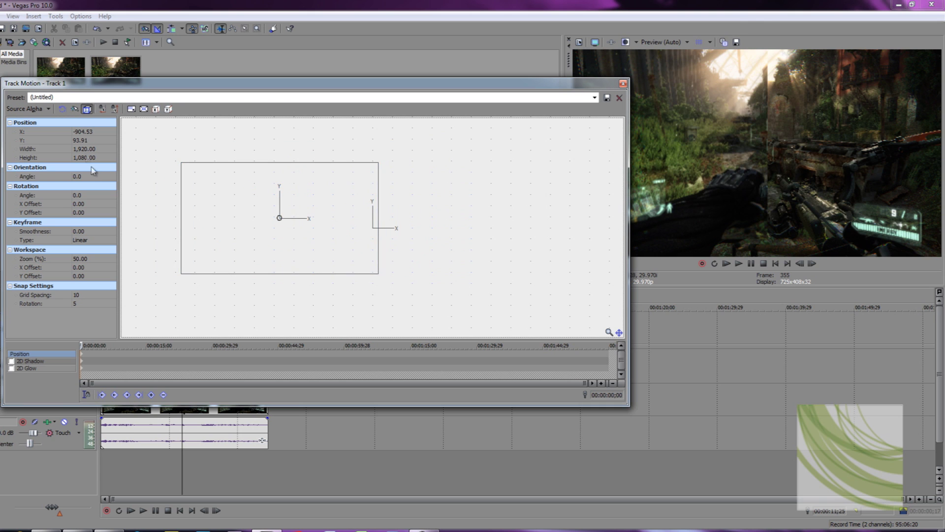
{"action": "left_click", "coordinate": [96, 132]}
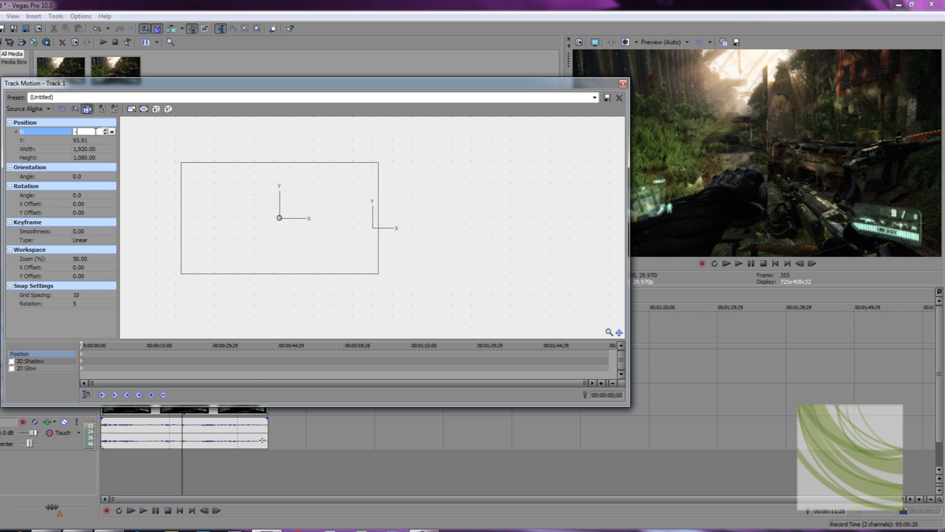
{"action": "key", "text": "Return"}
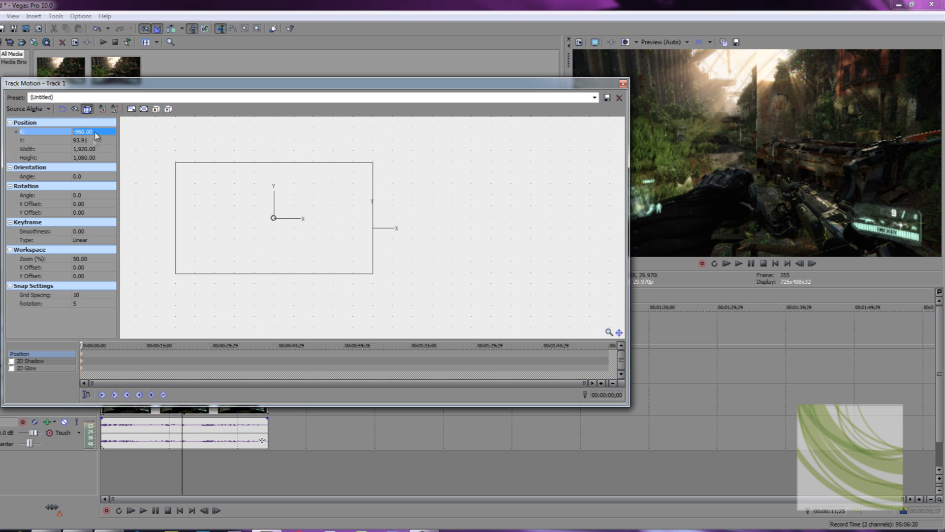
{"action": "left_click", "coordinate": [96, 140]}
{"action": "type", "text": "0"}
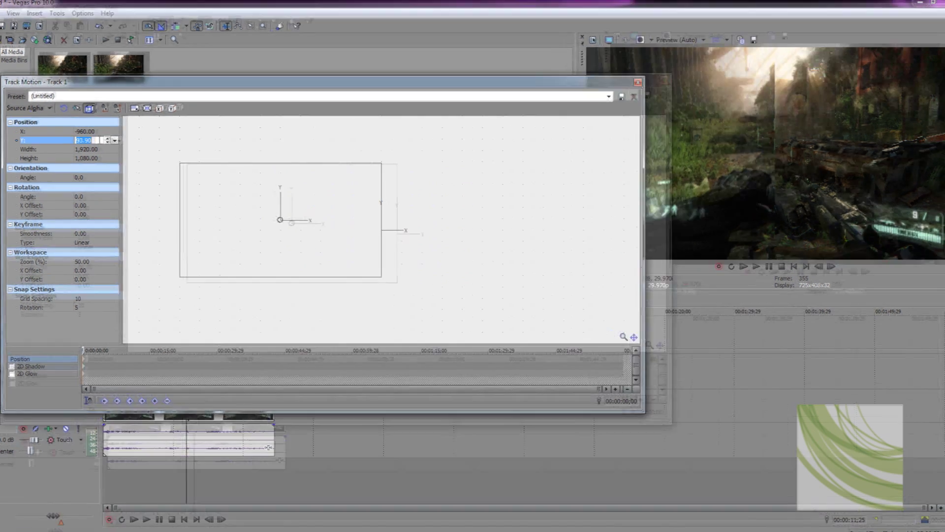
{"action": "key", "text": "Return"}
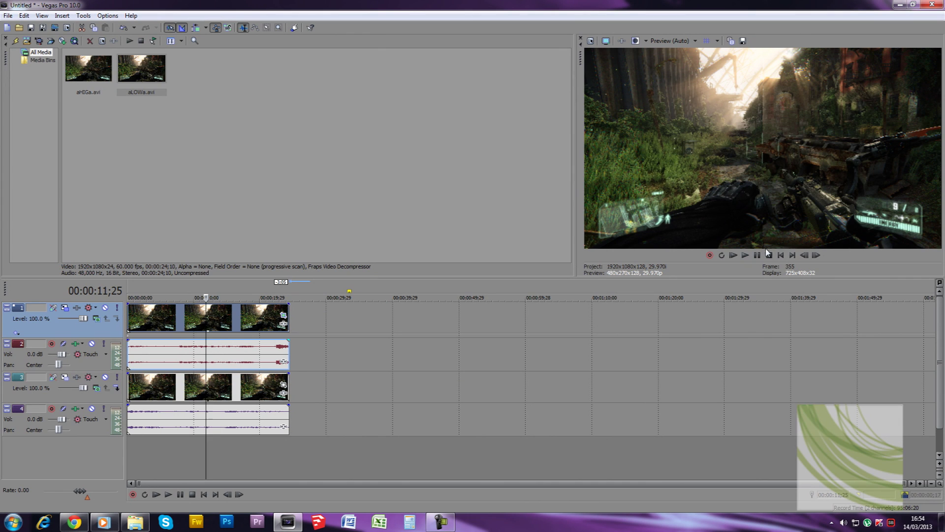
Preview the composite, then open Event Pan/Crop for the aLOWa event on track 3.
{"action": "left_click", "coordinate": [745, 255]}
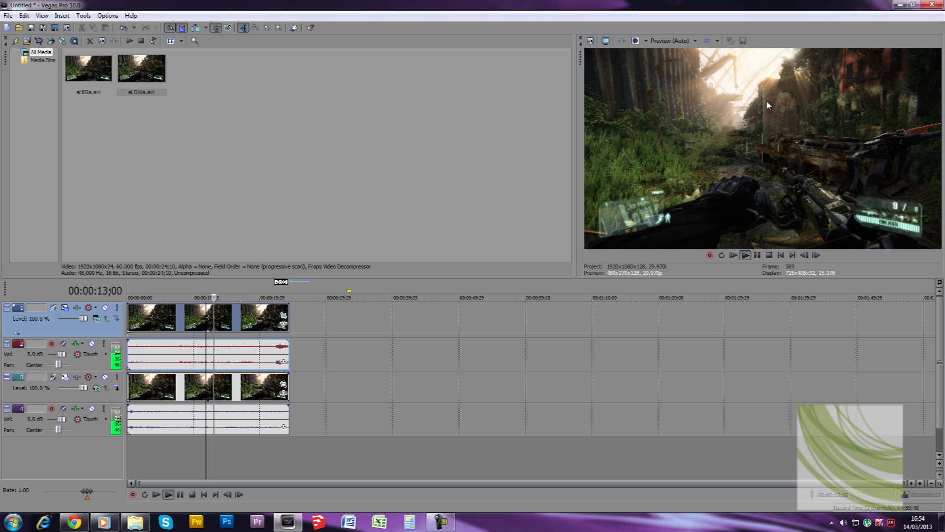
{"action": "left_click", "coordinate": [758, 253]}
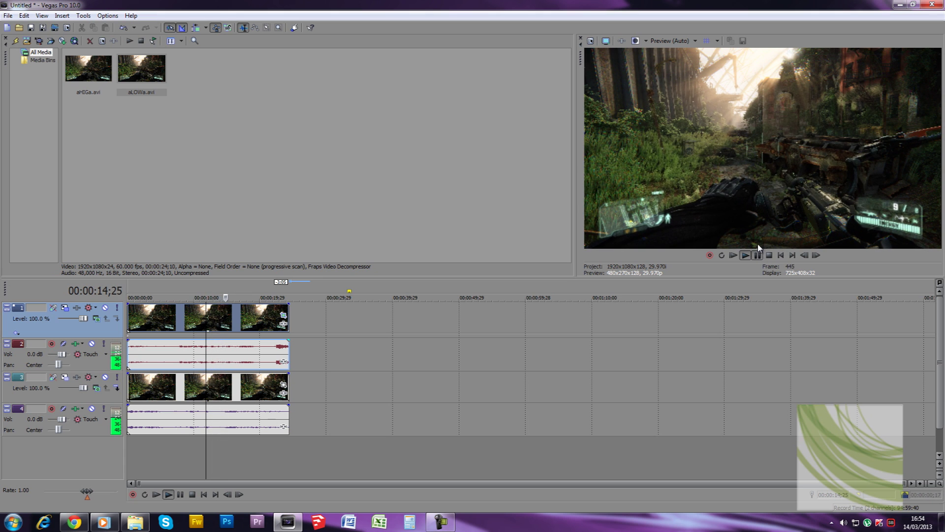
{"action": "left_click", "coordinate": [192, 387]}
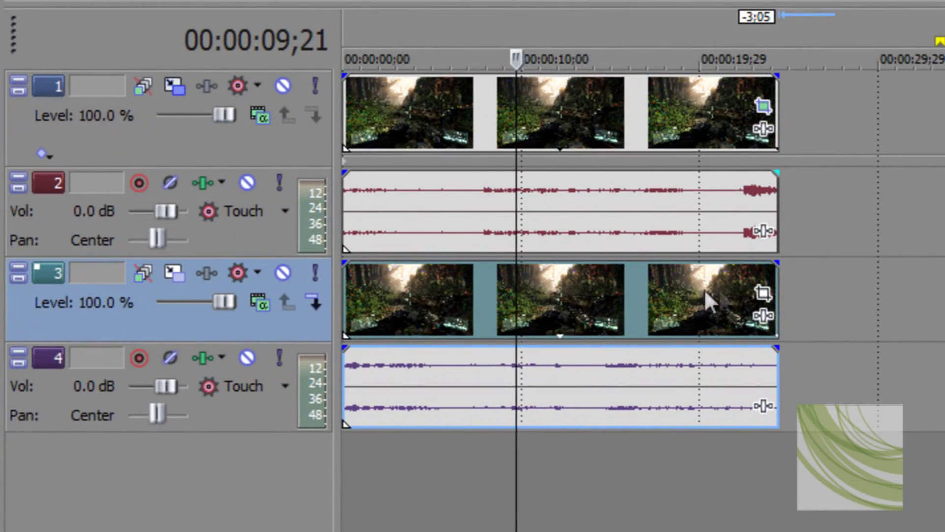
{"action": "left_click", "coordinate": [762, 294]}
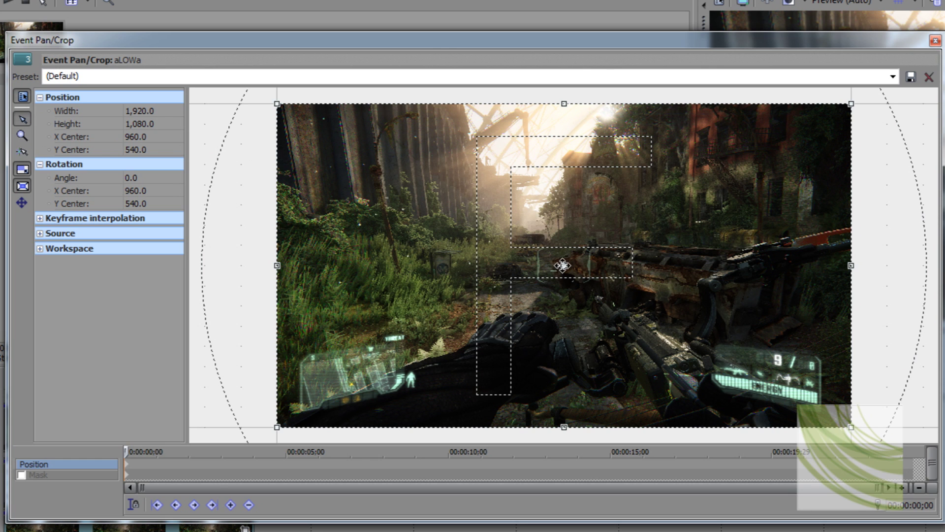
Centre aLOWa's crop at X 1,920 with Y Center kept at 540.
{"action": "left_click_drag", "start_coordinate": [581, 308], "coordinate": [818, 308]}
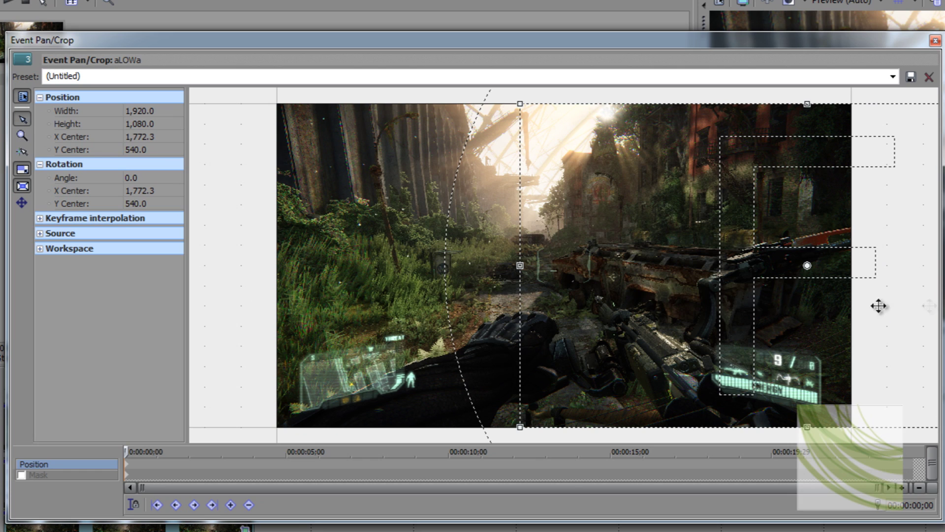
{"action": "left_click", "coordinate": [167, 137]}
{"action": "type", "text": "1920"}
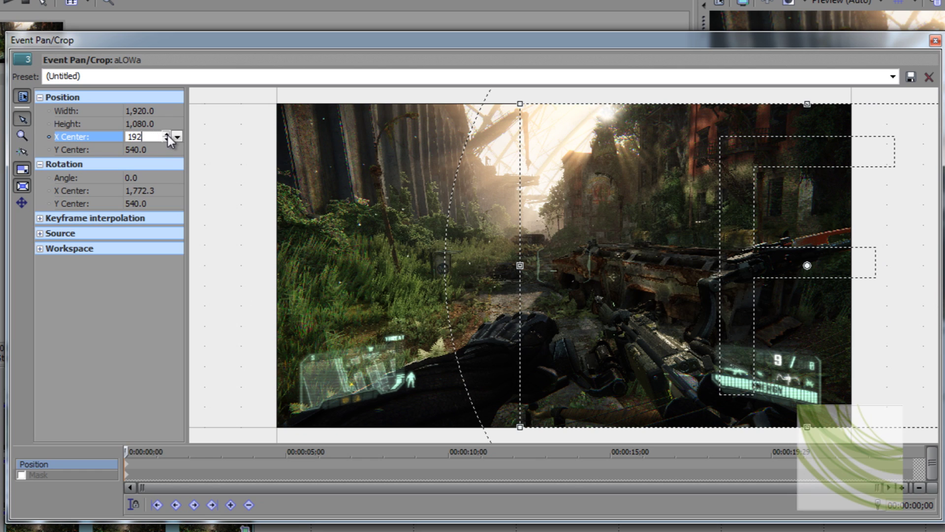
{"action": "key", "text": "Return"}
{"action": "left_click", "coordinate": [146, 150]}
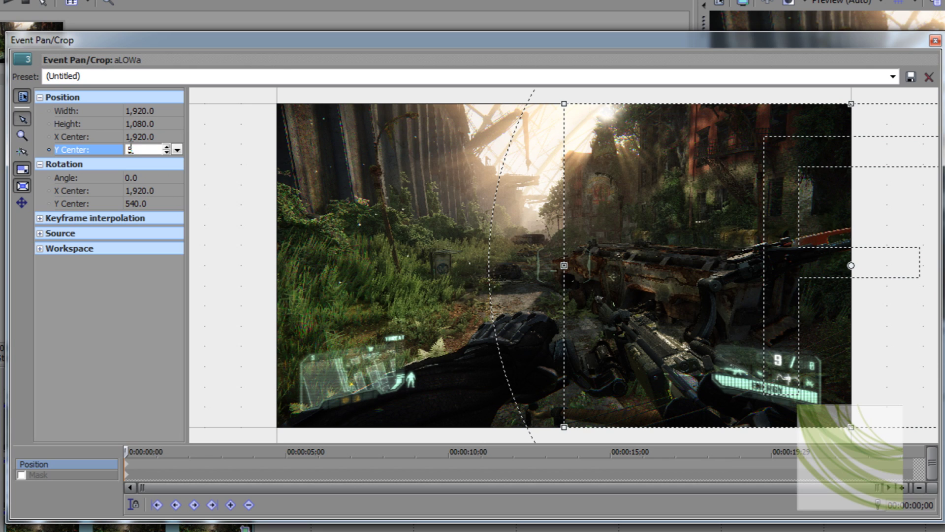
{"action": "key", "text": "Return"}
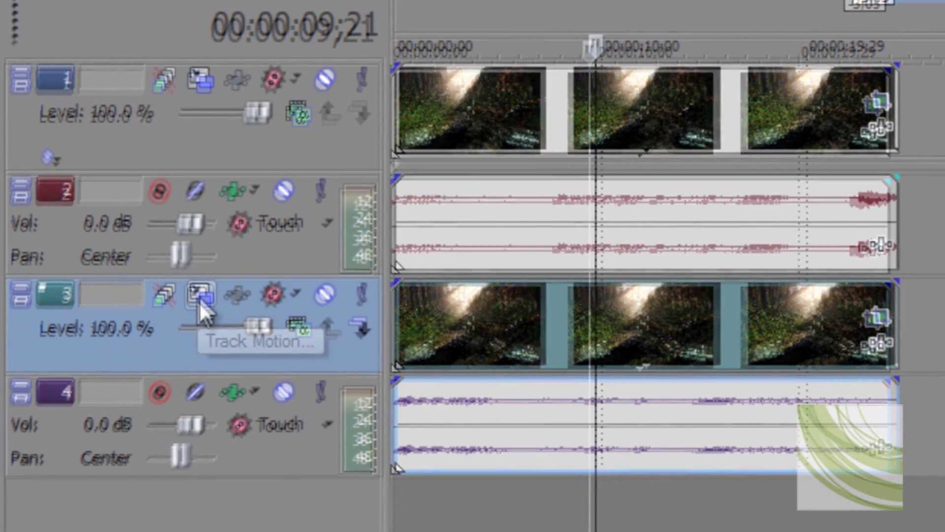
Set track 3's Track Motion position to X 960, Y 0 and close the window.
{"action": "left_click", "coordinate": [200, 303]}
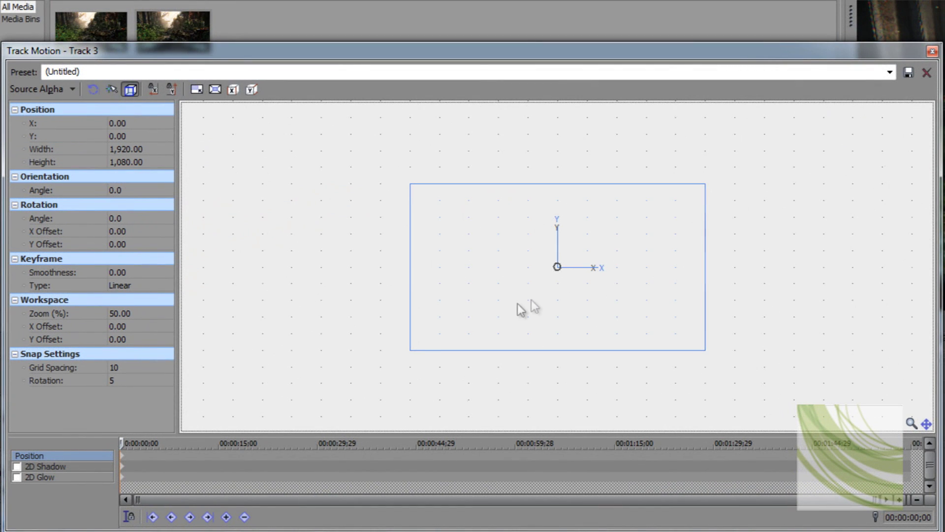
{"action": "left_click_drag", "start_coordinate": [534, 306], "coordinate": [701, 297]}
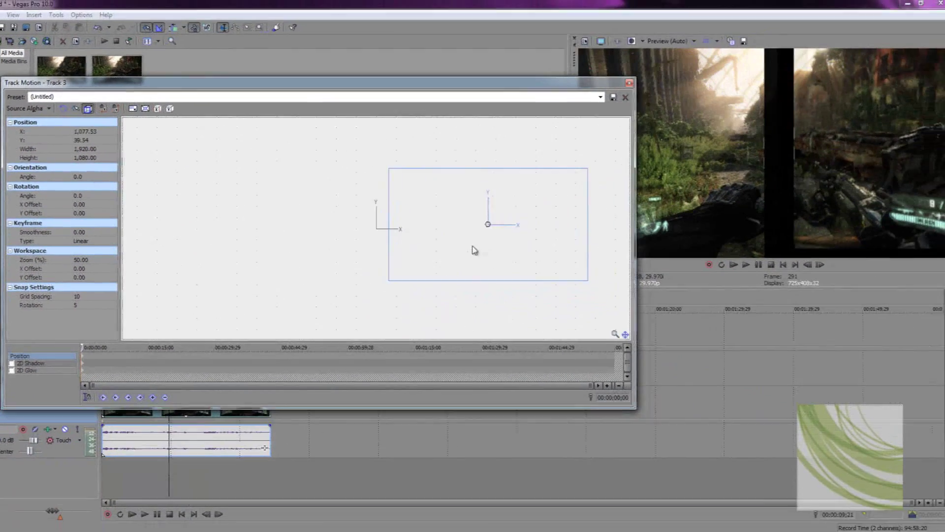
{"action": "left_click_drag", "start_coordinate": [474, 250], "coordinate": [459, 250]}
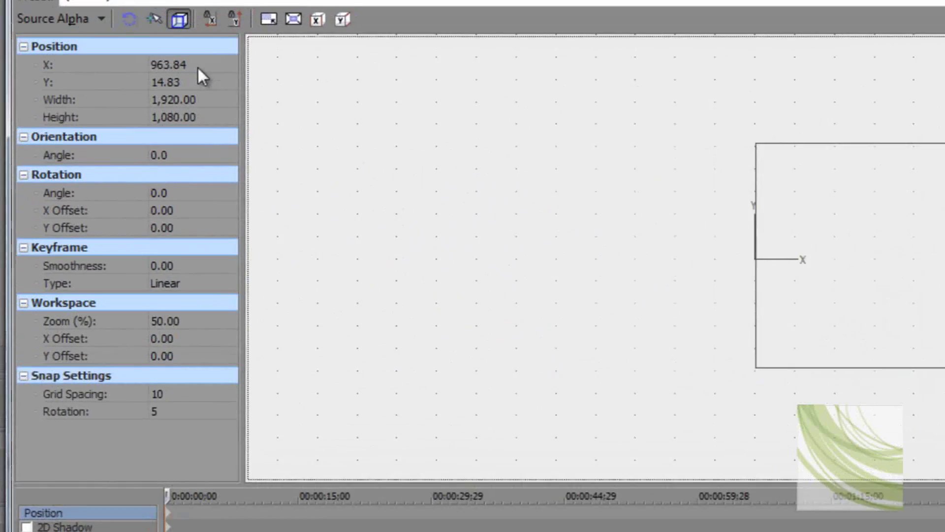
{"action": "double_click", "coordinate": [105, 132]}
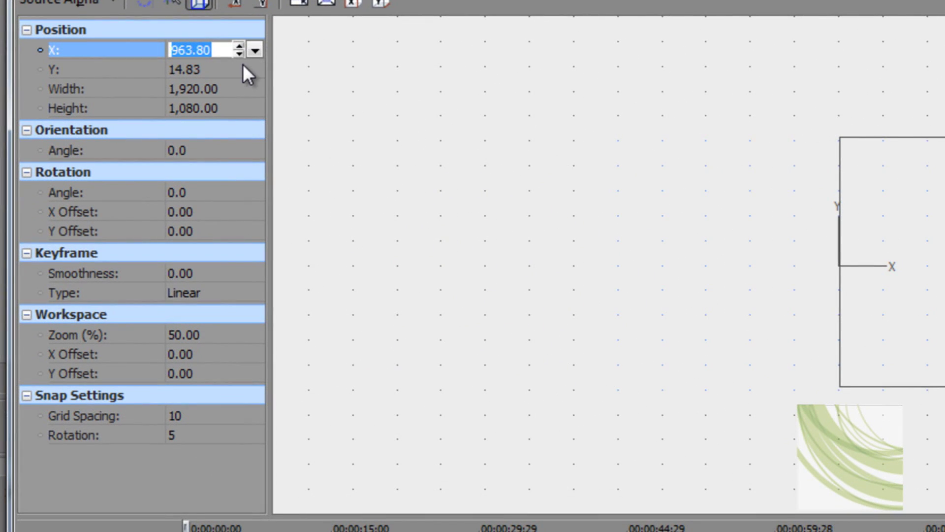
{"action": "type", "text": "960"}
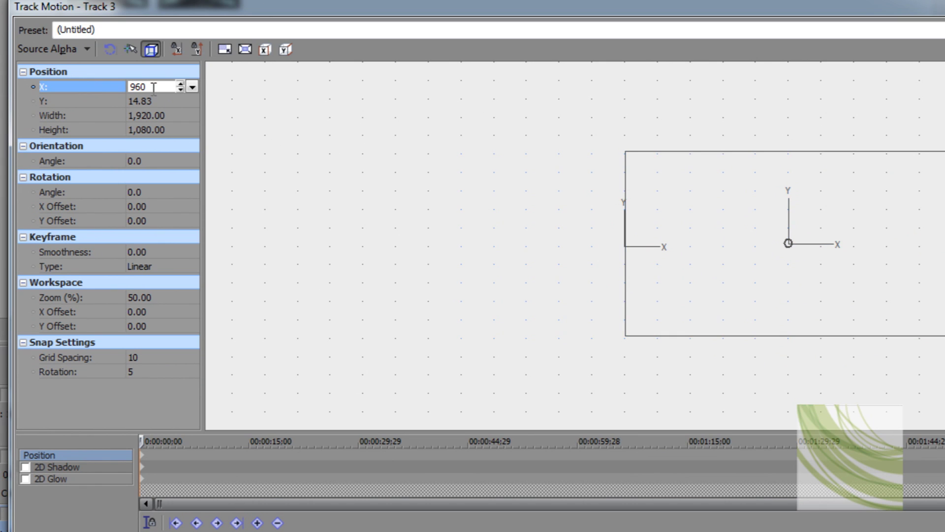
{"action": "key", "text": "Return"}
{"action": "left_click", "coordinate": [174, 101]}
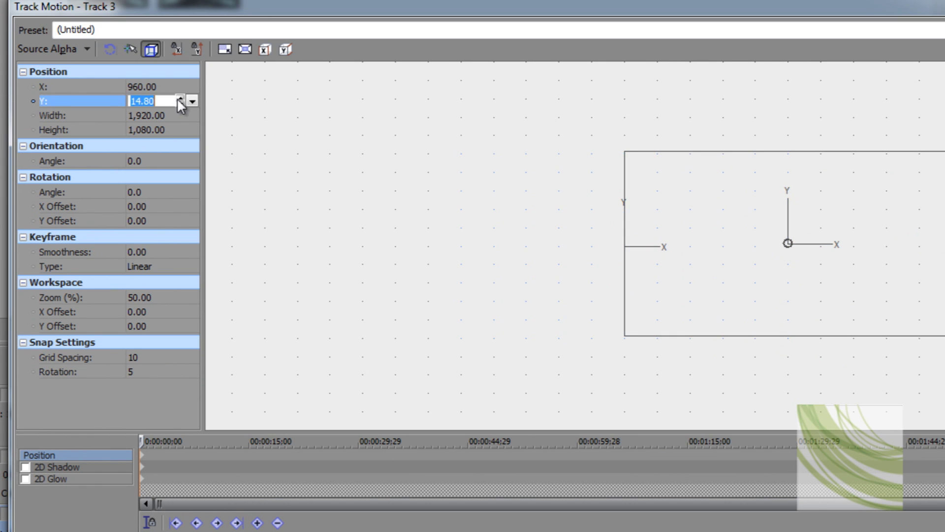
{"action": "type", "text": "0"}
{"action": "key", "text": "Return"}
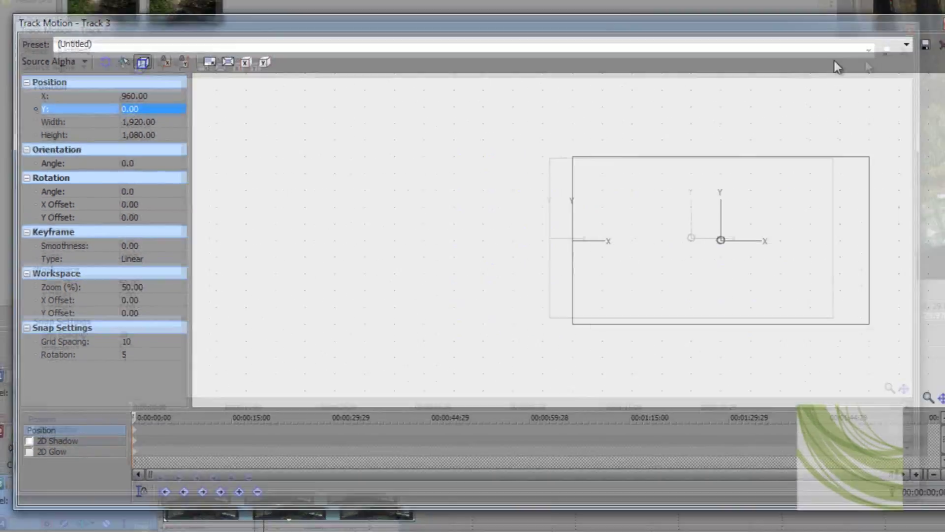
{"action": "left_click", "coordinate": [910, 23]}
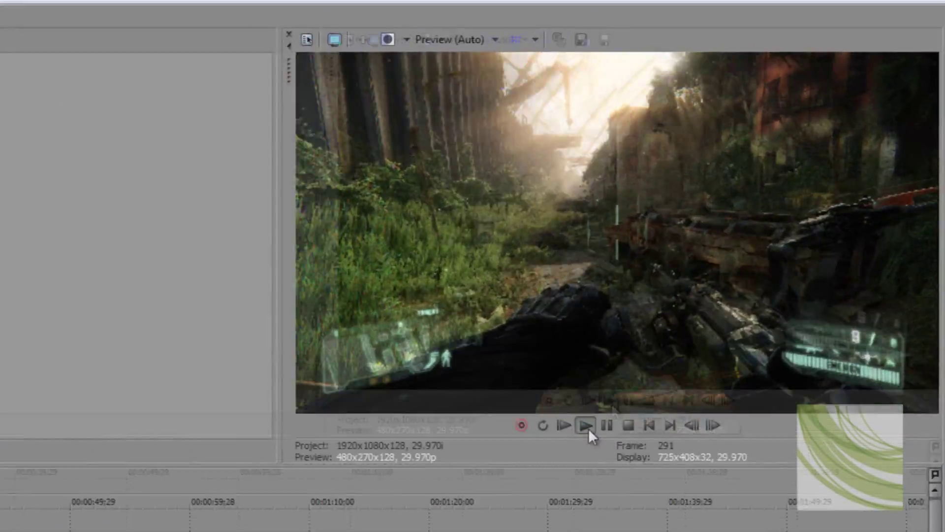
Play back the split-screen composite, park the playhead at 29;14, and import the Crysis screenshot.
{"action": "left_click", "coordinate": [745, 255]}
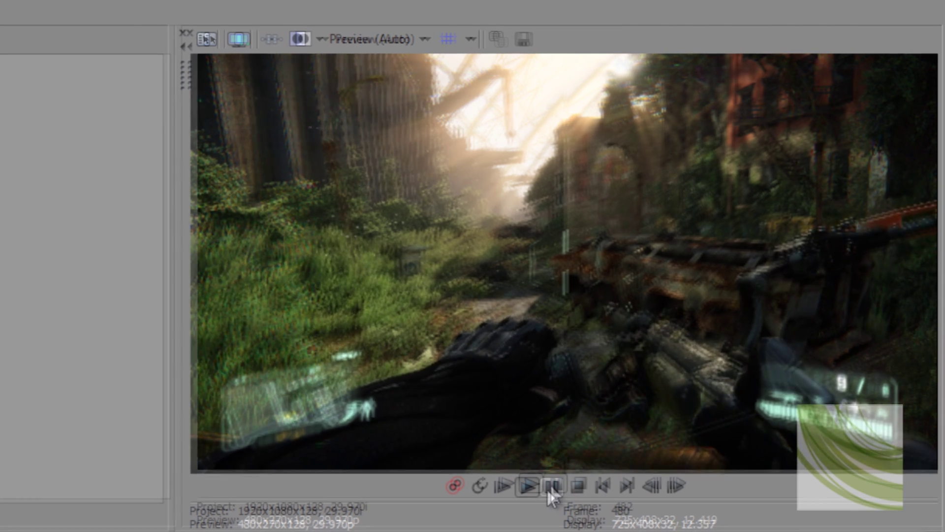
{"action": "left_click", "coordinate": [550, 487]}
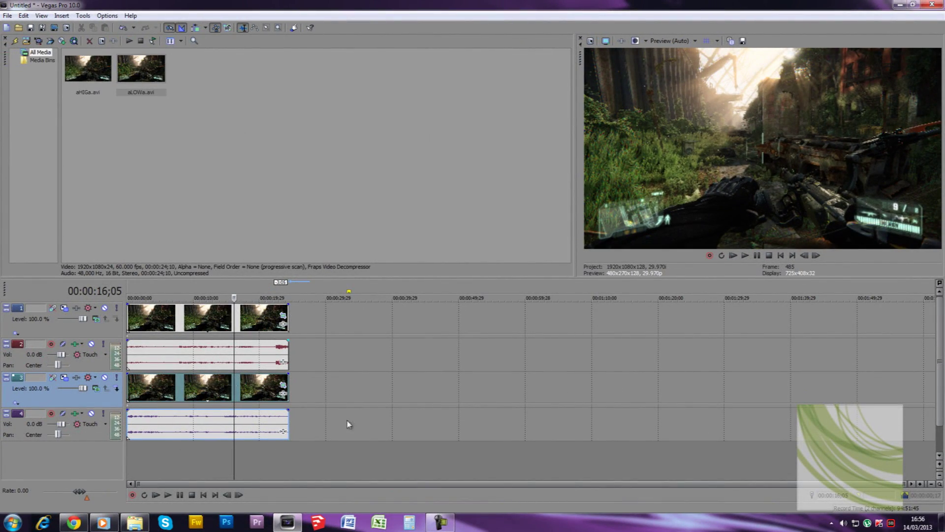
{"action": "left_click", "coordinate": [370, 431]}
{"action": "left_click", "coordinate": [189, 452]}
{"action": "left_click", "coordinate": [323, 452]}
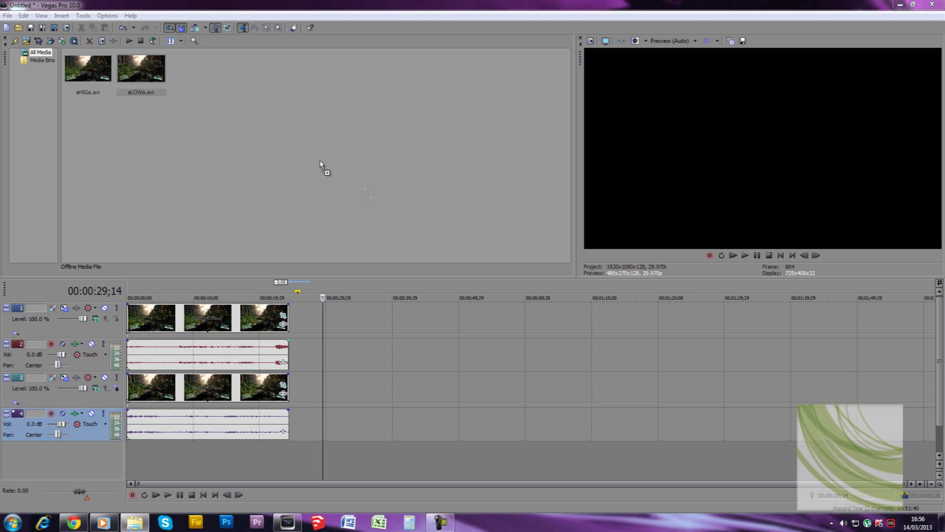
{"action": "left_click_drag", "start_coordinate": [320, 163], "coordinate": [329, 178]}
Place the Crysis screenshot as a still on a new track at about 20 seconds.
{"action": "left_click", "coordinate": [192, 84]}
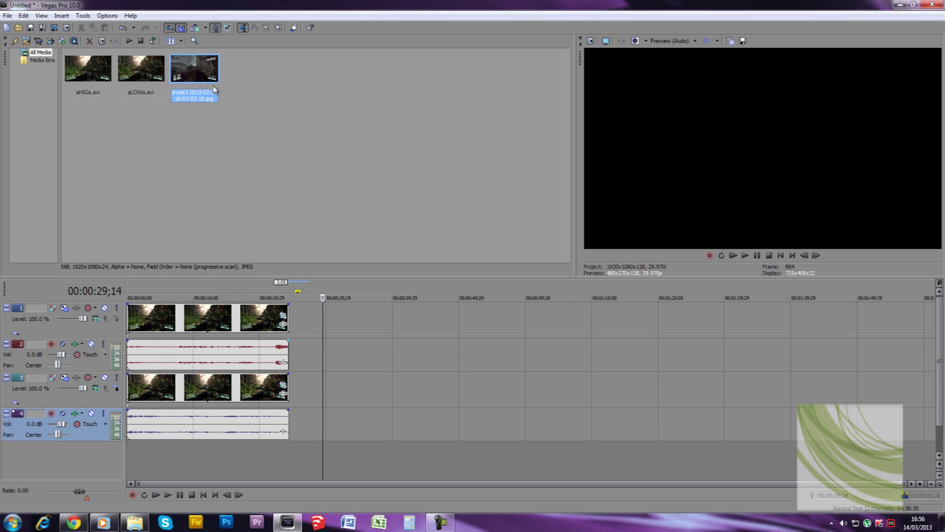
{"action": "left_click_drag", "start_coordinate": [181, 86], "coordinate": [302, 324]}
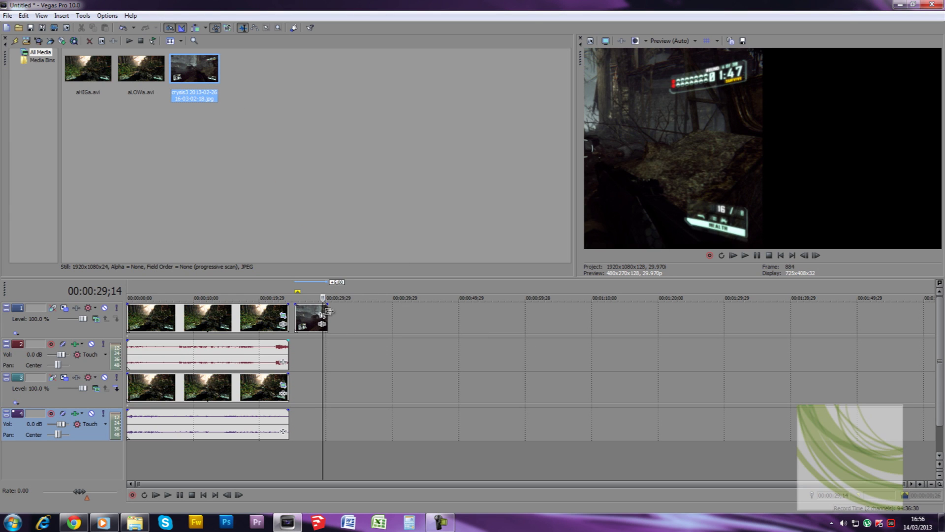
{"action": "left_click_drag", "start_coordinate": [311, 325], "coordinate": [300, 393]}
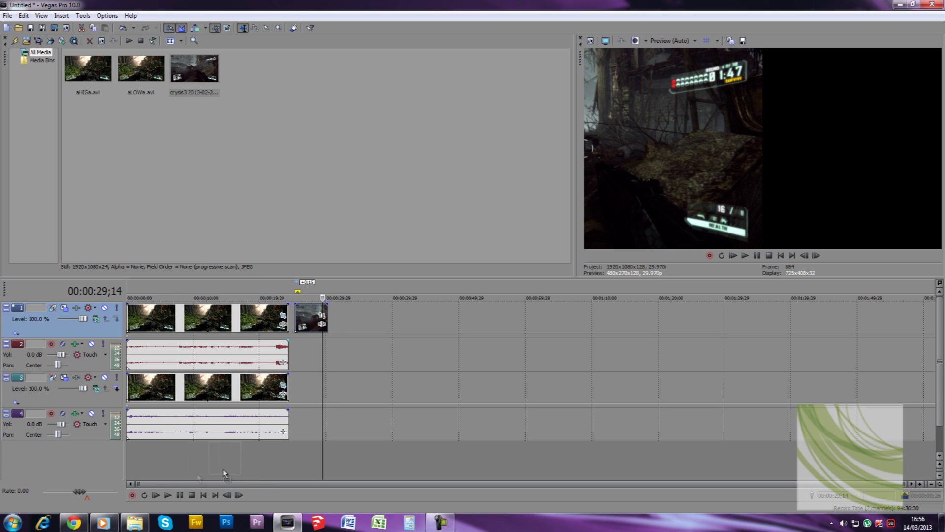
{"action": "left_click_drag", "start_coordinate": [223, 469], "coordinate": [283, 458]}
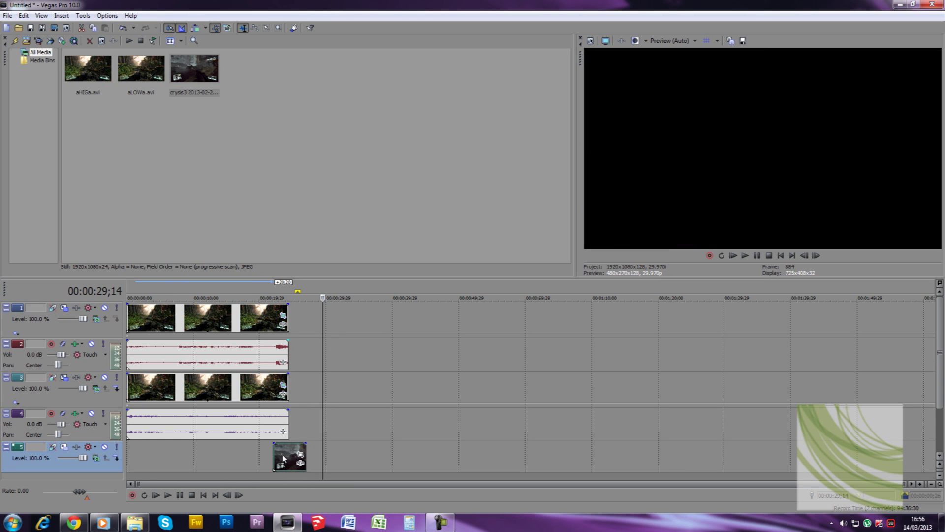
{"action": "left_click", "coordinate": [263, 451]}
{"action": "left_click", "coordinate": [288, 459]}
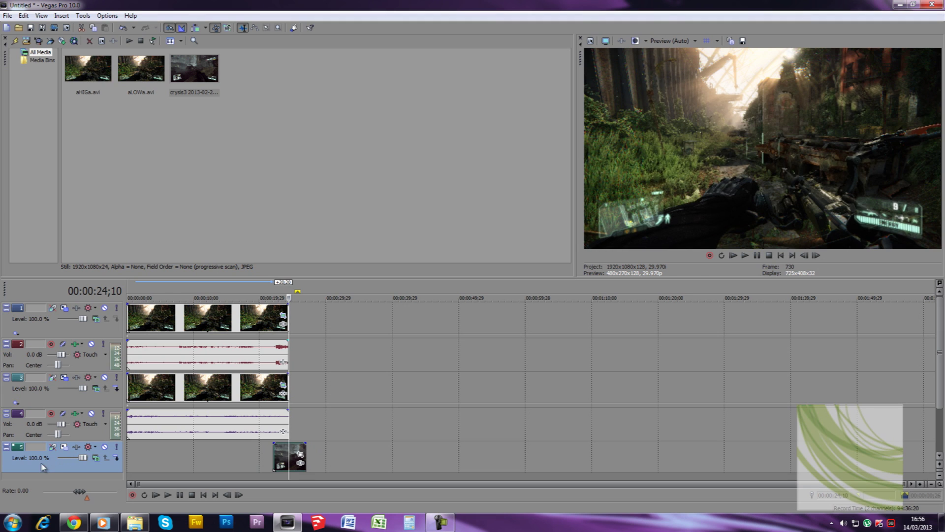
Move the still's track to the top of the timeline and close Vegas Pro.
{"action": "left_click_drag", "start_coordinate": [44, 467], "coordinate": [58, 304]}
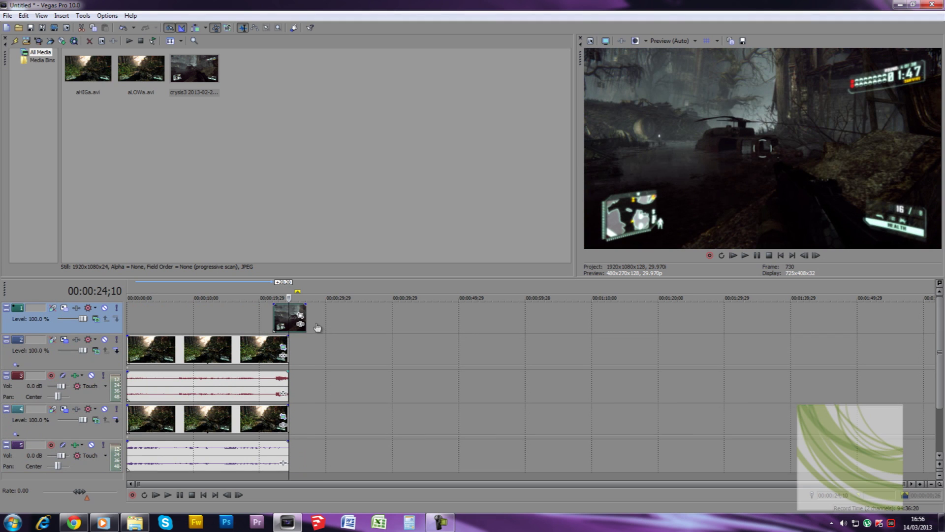
{"action": "left_click", "coordinate": [281, 320]}
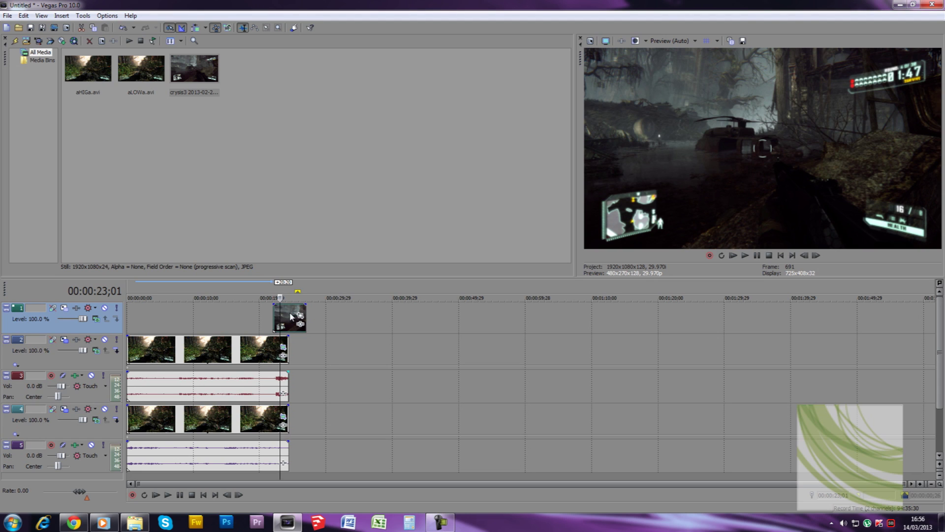
{"action": "left_click", "coordinate": [932, 5]}
Discard the current project without saving and relaunch Vegas Pro to an empty project.
{"action": "left_click", "coordinate": [489, 210]}
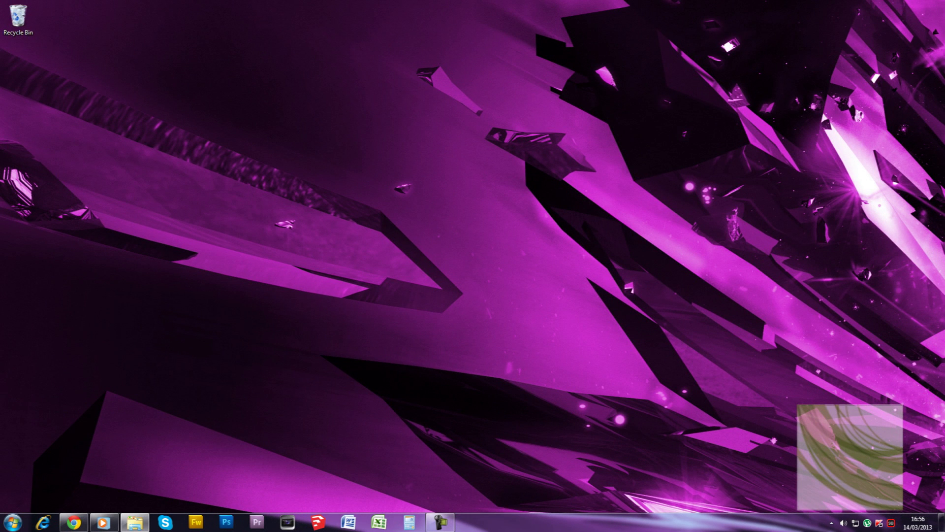
{"action": "left_click", "coordinate": [288, 522]}
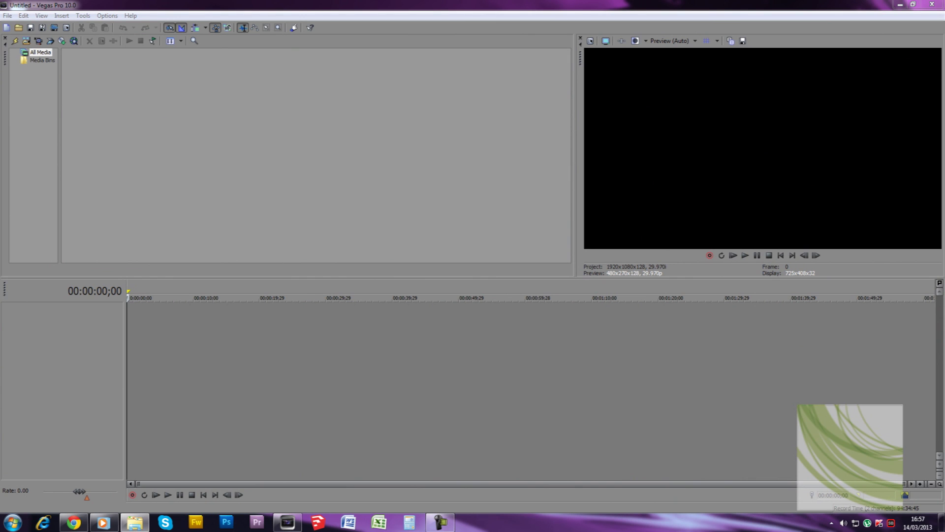
Import aHIGa.avi and aLOWa.avi into Project Media and stack them on the timeline.
{"action": "left_click_drag", "start_coordinate": [228, 143], "coordinate": [229, 145]}
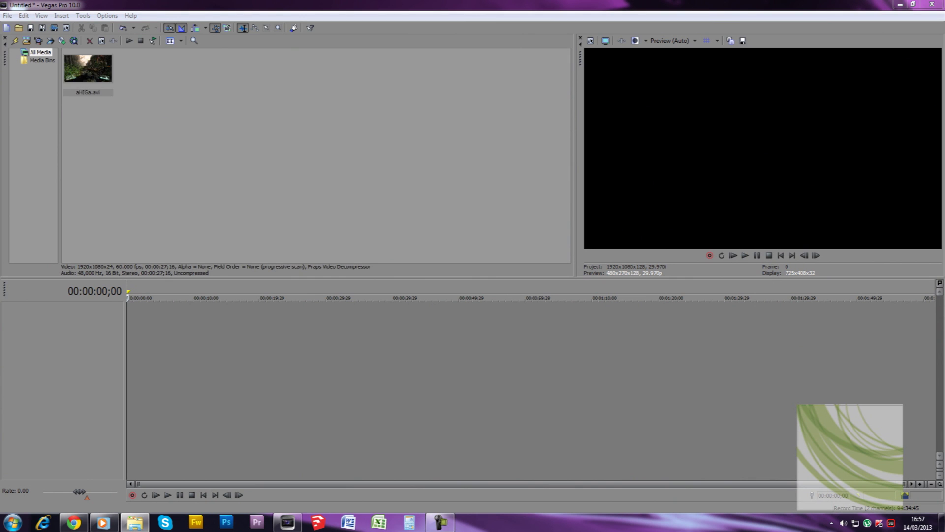
{"action": "left_click_drag", "start_coordinate": [76, 135], "coordinate": [251, 147]}
{"action": "left_click", "coordinate": [80, 94]}
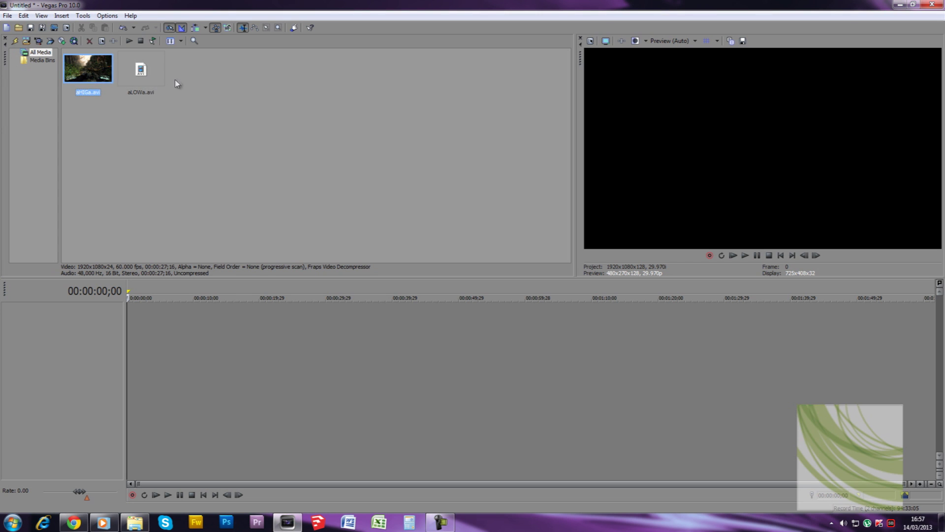
{"action": "left_click", "coordinate": [164, 78]}
{"action": "left_click", "coordinate": [180, 87]}
{"action": "left_click_drag", "start_coordinate": [147, 309], "coordinate": [147, 315]}
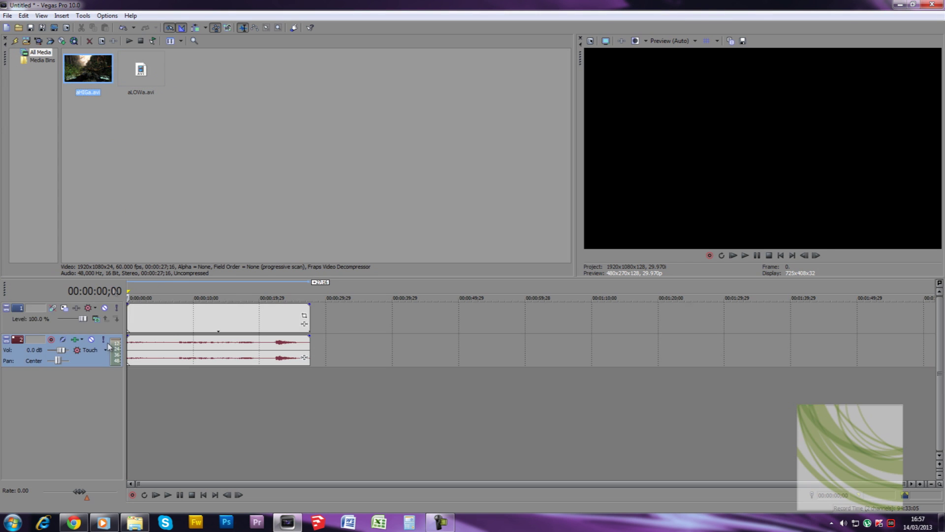
{"action": "left_click_drag", "start_coordinate": [141, 71], "coordinate": [123, 384]}
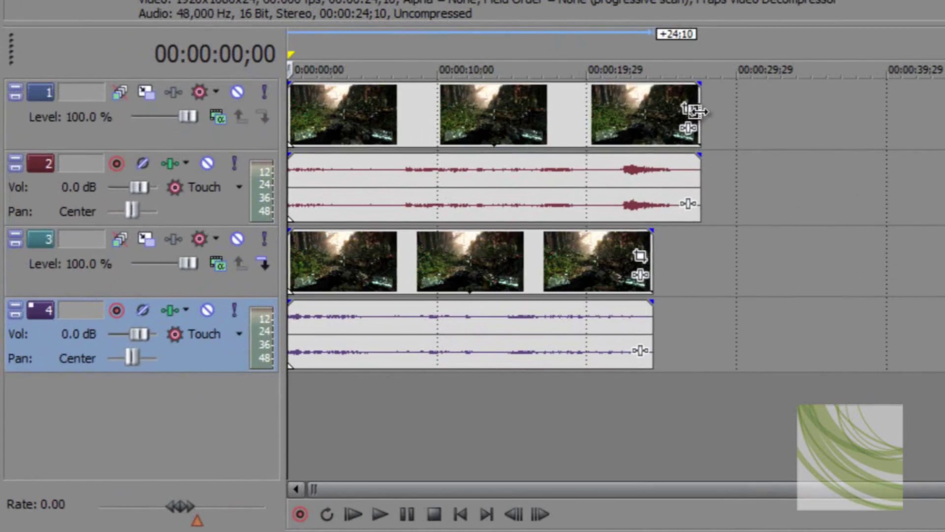
Trim the top aHIGa clip to match aLOWa's length and open its Event Pan/Crop settings.
{"action": "left_click_drag", "start_coordinate": [310, 316], "coordinate": [293, 321]}
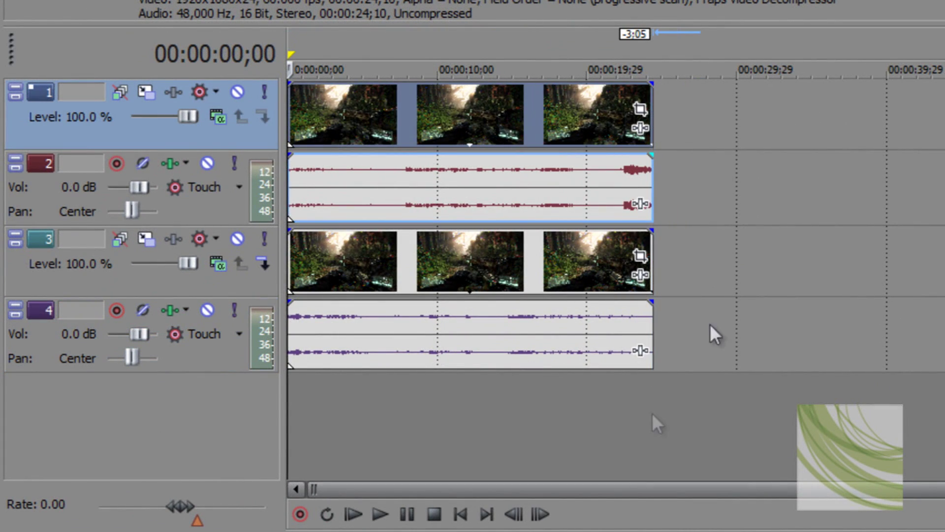
{"action": "left_click", "coordinate": [625, 409]}
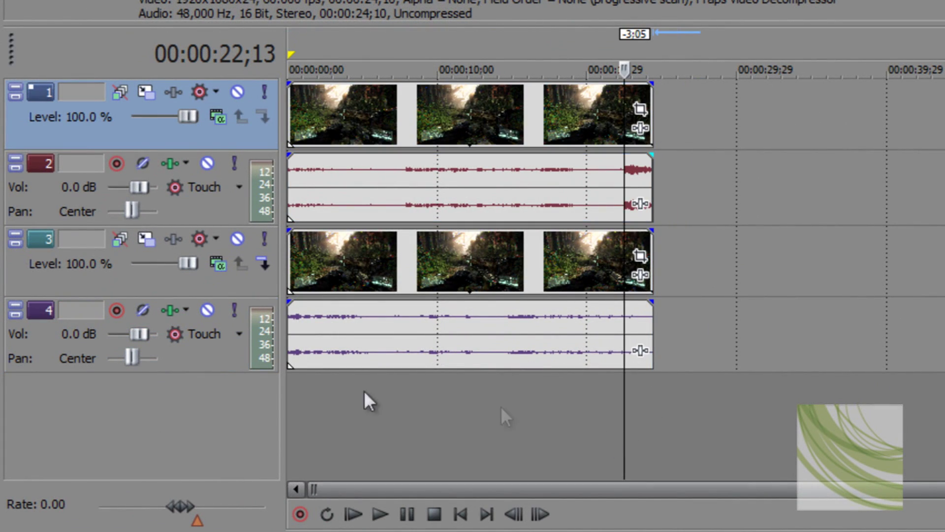
{"action": "left_click", "coordinate": [331, 418]}
{"action": "left_click", "coordinate": [459, 132]}
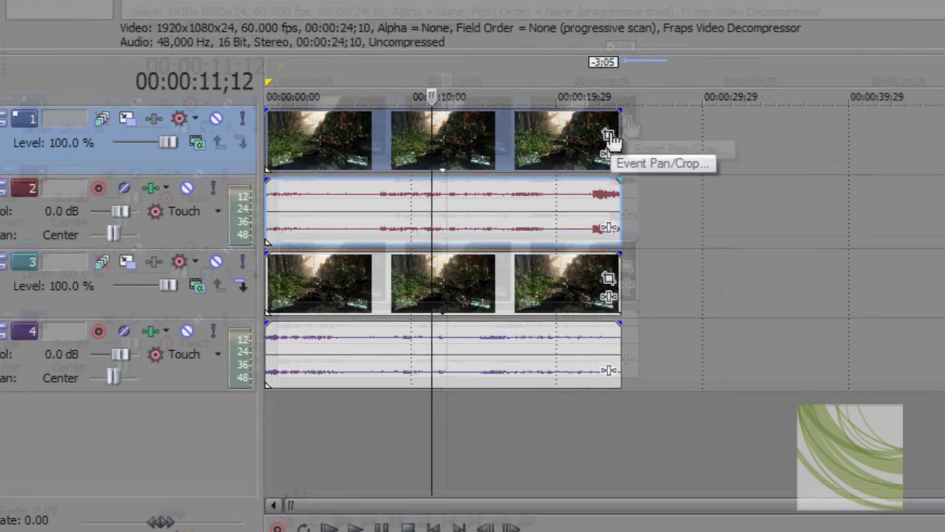
{"action": "left_click", "coordinate": [641, 109]}
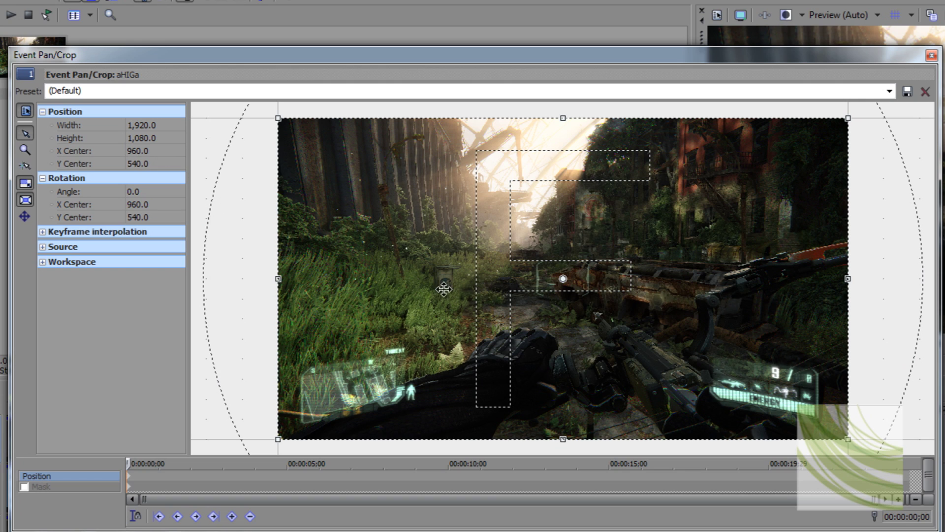
Set aHIGa's pan/crop Y center to 0, leaving X center at 960.
{"action": "left_click", "coordinate": [149, 154]}
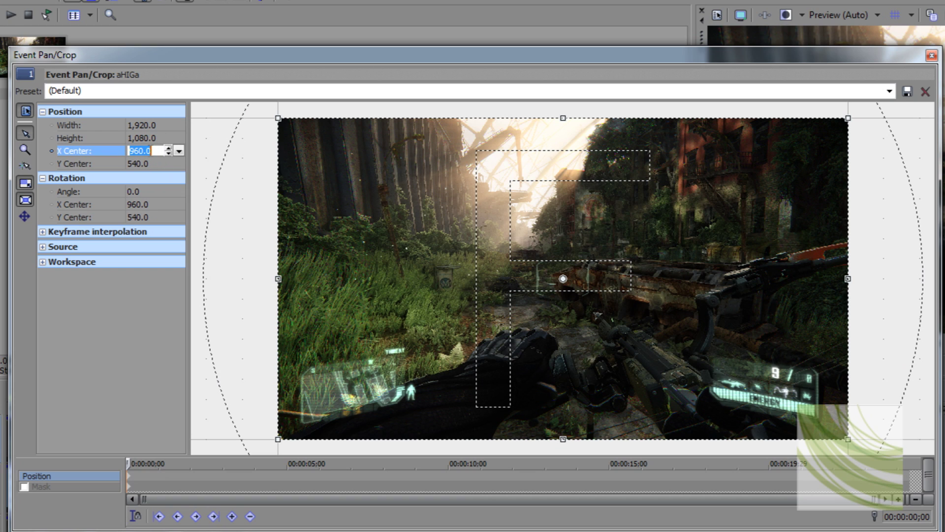
{"action": "left_click", "coordinate": [149, 165]}
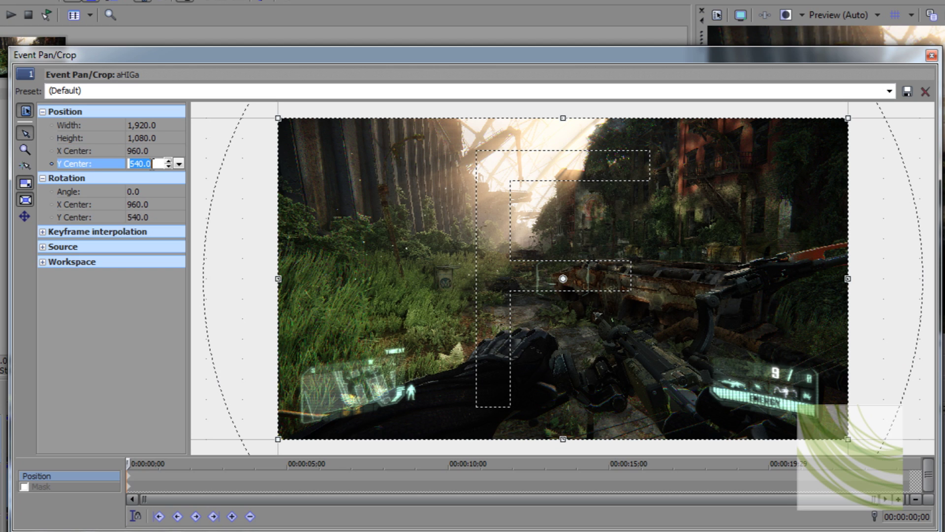
{"action": "key", "text": "Return"}
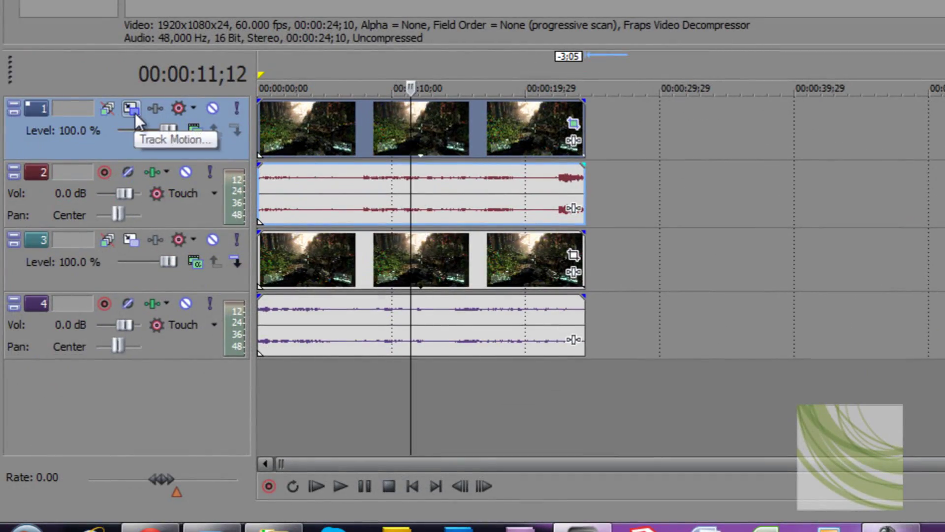
Set track 1's Track Motion position to X 0, Y 540, then close the window.
{"action": "left_click", "coordinate": [132, 109]}
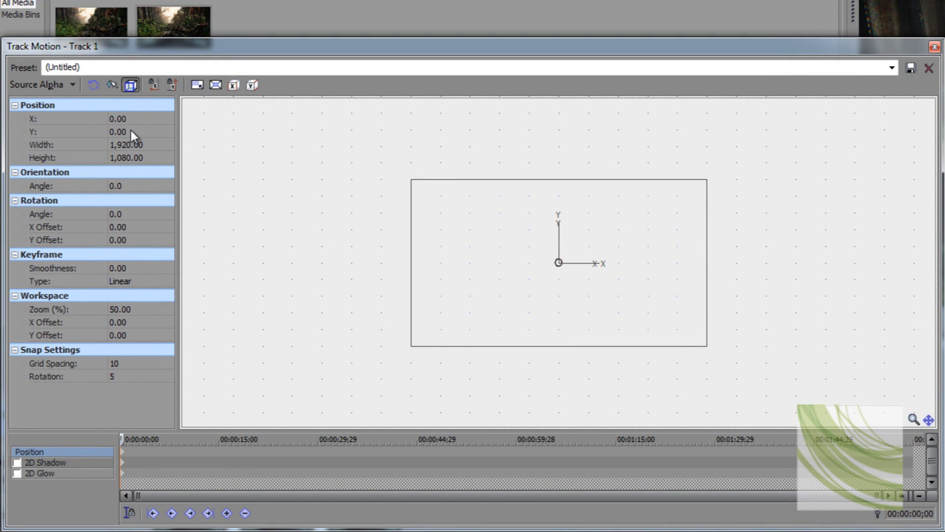
{"action": "left_click_drag", "start_coordinate": [565, 266], "coordinate": [564, 321]}
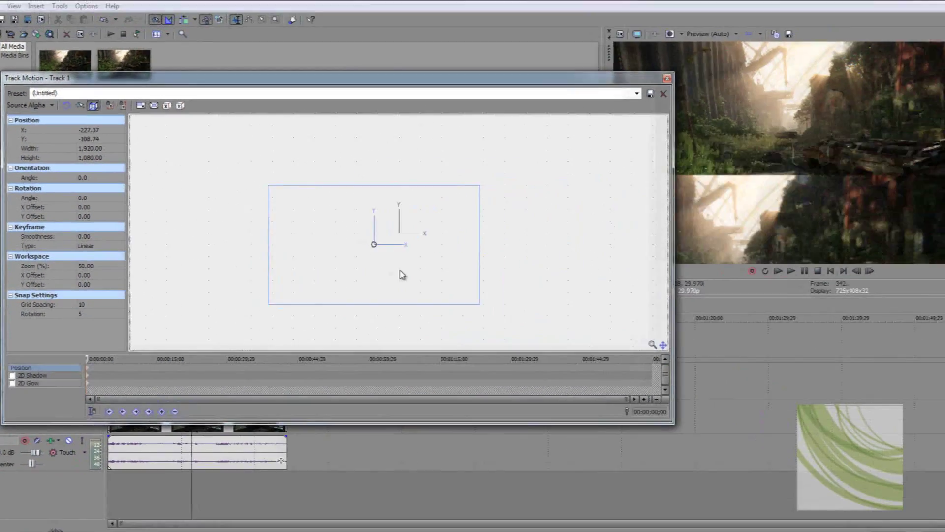
{"action": "left_click_drag", "start_coordinate": [403, 274], "coordinate": [403, 199]}
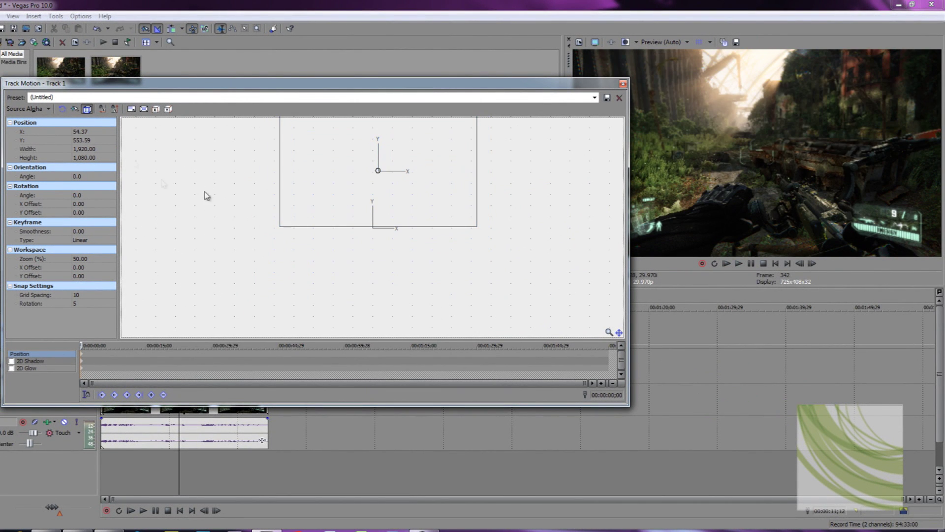
{"action": "left_click", "coordinate": [107, 131]}
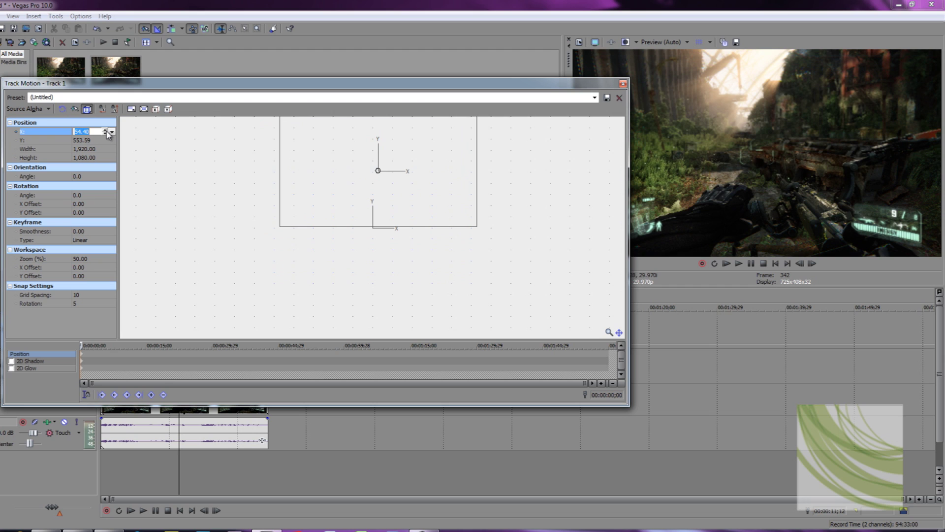
{"action": "type", "text": "0"}
{"action": "key", "text": "Return"}
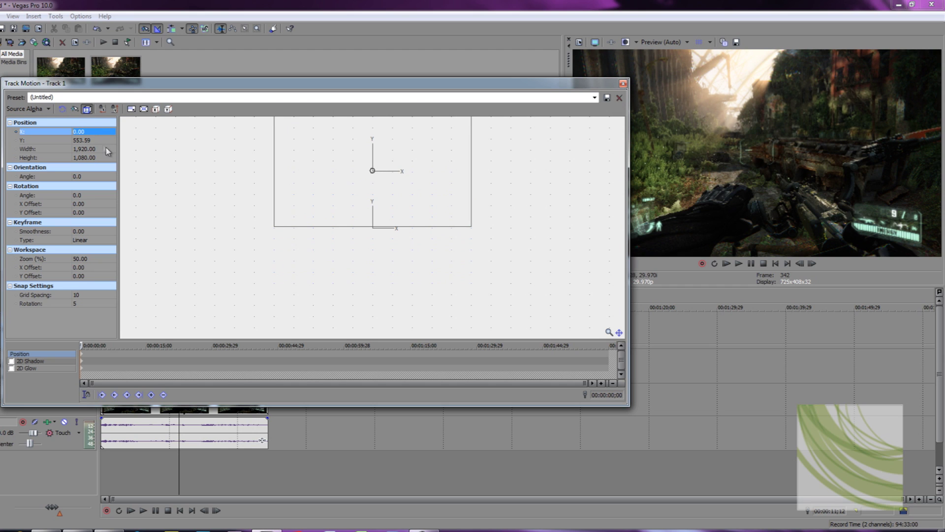
{"action": "left_click", "coordinate": [98, 140]}
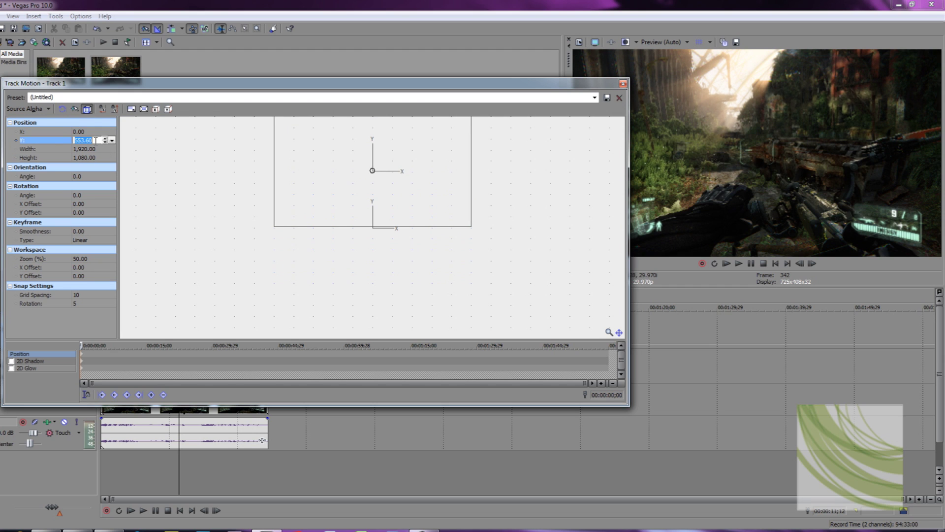
{"action": "key", "text": "Return"}
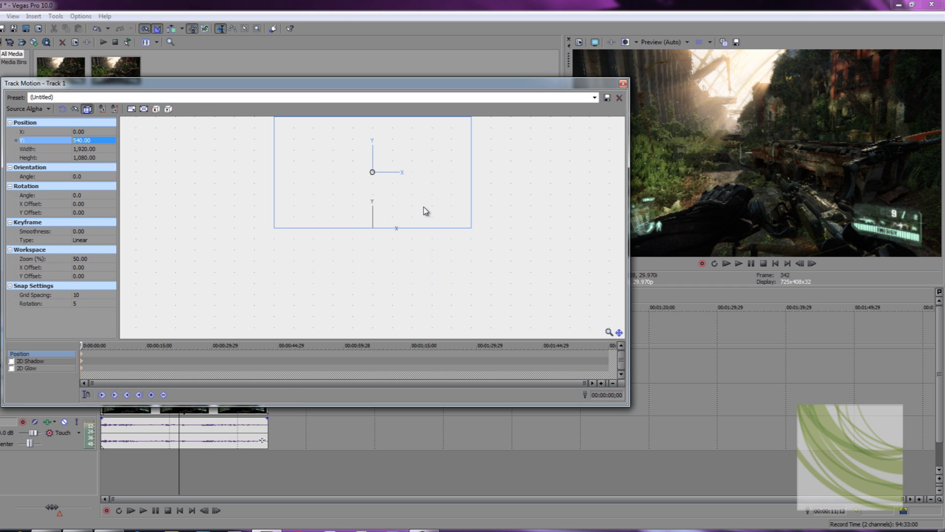
{"action": "left_click", "coordinate": [623, 84]}
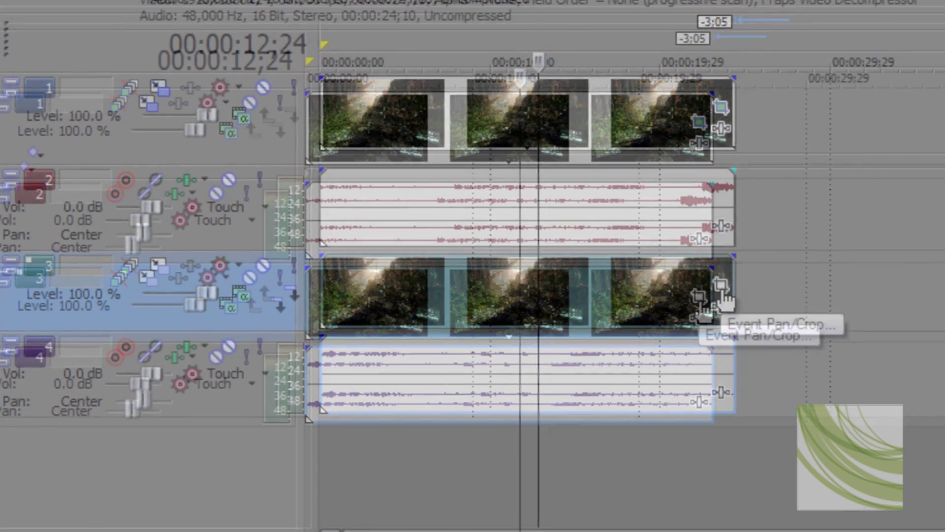
Center aLOWa's pan/crop at Y 1,080 and X 960, then close Event Pan/Crop.
{"action": "left_click", "coordinate": [738, 277]}
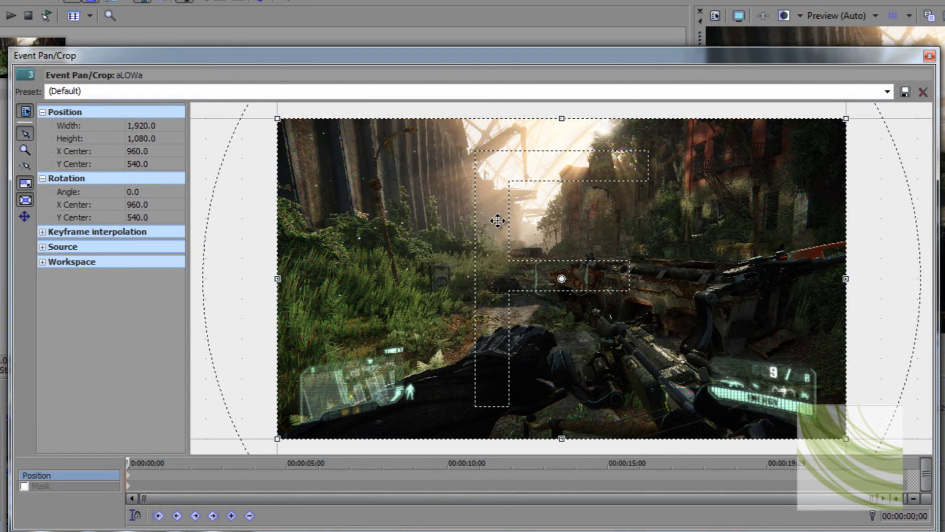
{"action": "mouse_move", "coordinate": [506, 252]}
{"action": "left_mouse_down"}
{"action": "mouse_move", "coordinate": [506, 392]}
{"action": "mouse_move", "coordinate": [500, 385]}
{"action": "left_mouse_up"}
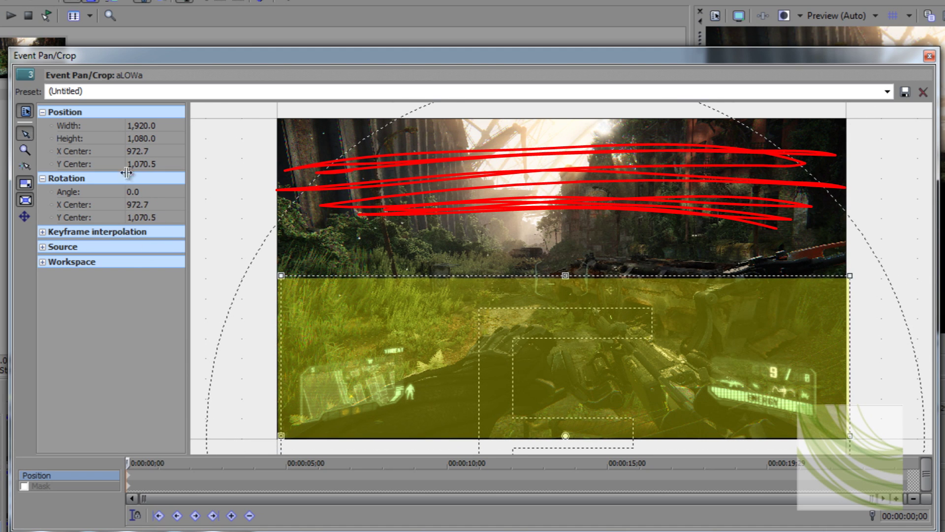
{"action": "double_click", "coordinate": [158, 163]}
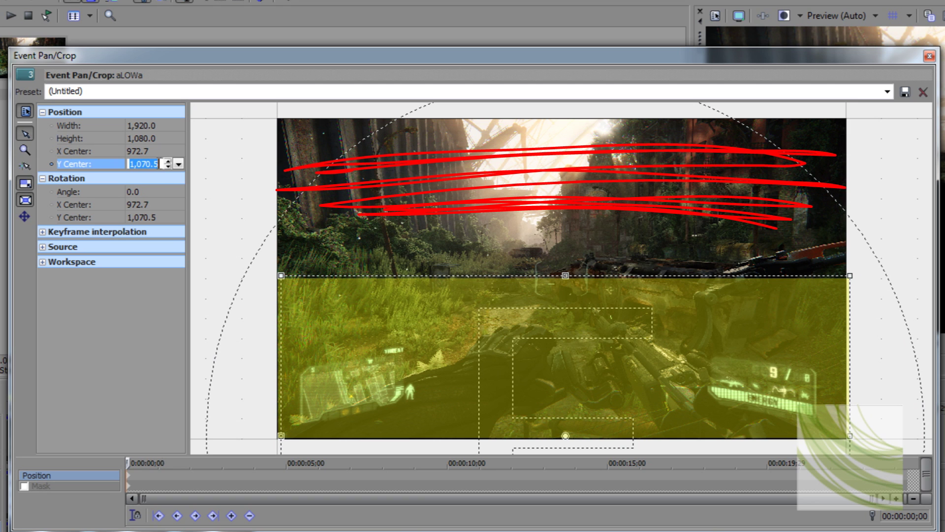
{"action": "type", "text": "1080"}
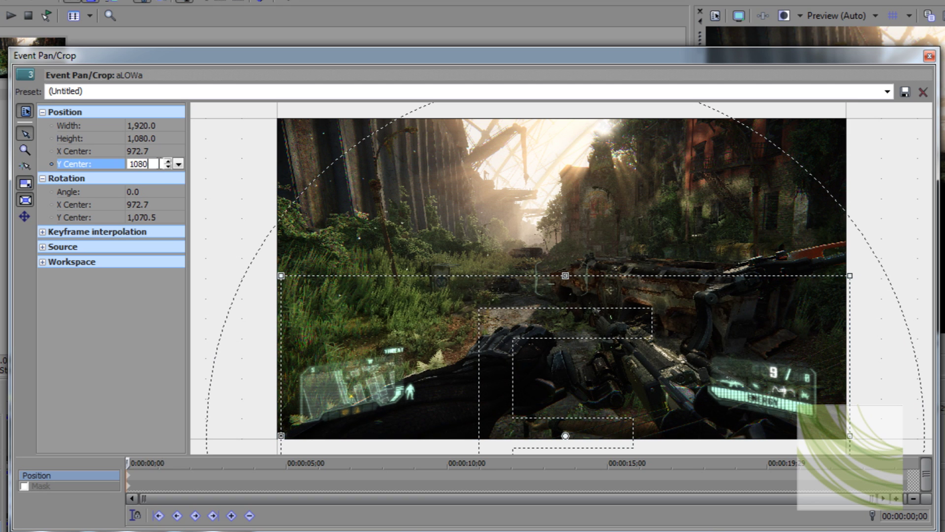
{"action": "key", "text": "Return"}
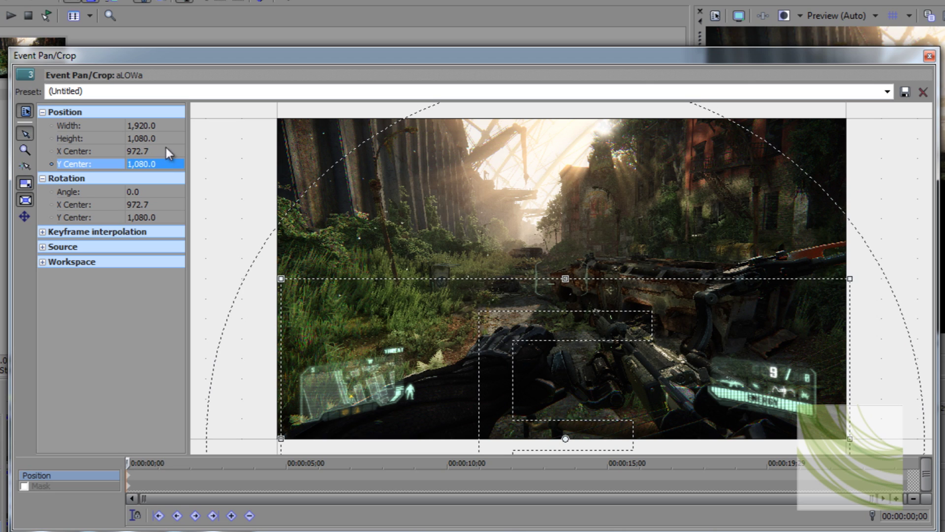
{"action": "double_click", "coordinate": [158, 147]}
{"action": "type", "text": "96"}
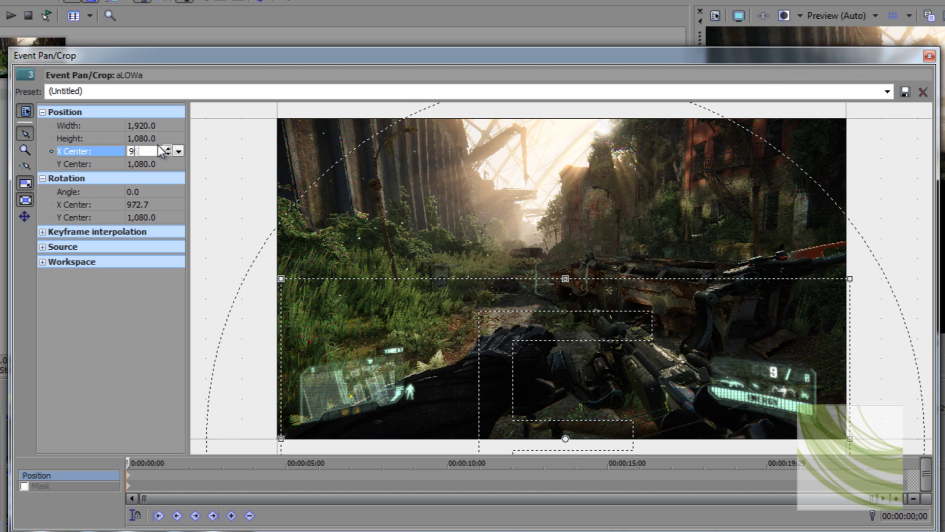
{"action": "type", "text": "0"}
{"action": "key", "text": "Return"}
{"action": "double_click", "coordinate": [155, 164]}
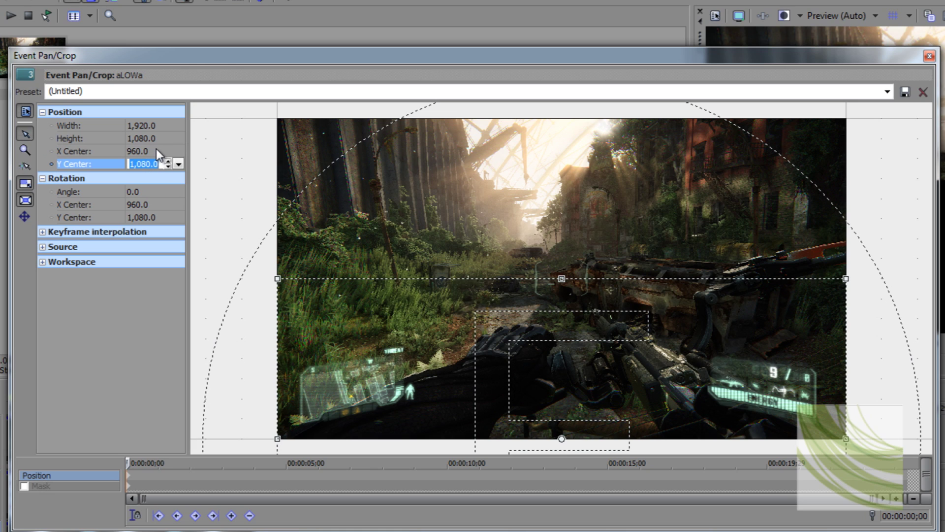
{"action": "left_click", "coordinate": [217, 180]}
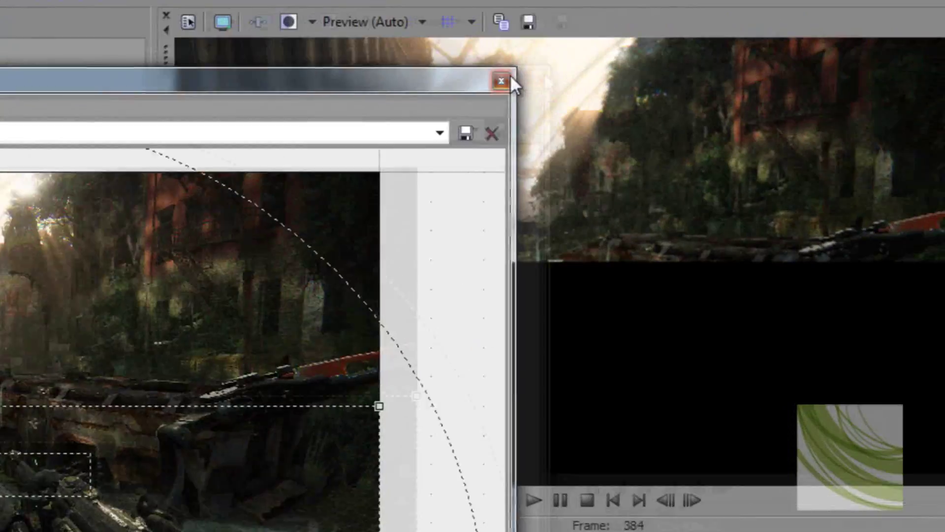
{"action": "left_click", "coordinate": [930, 56]}
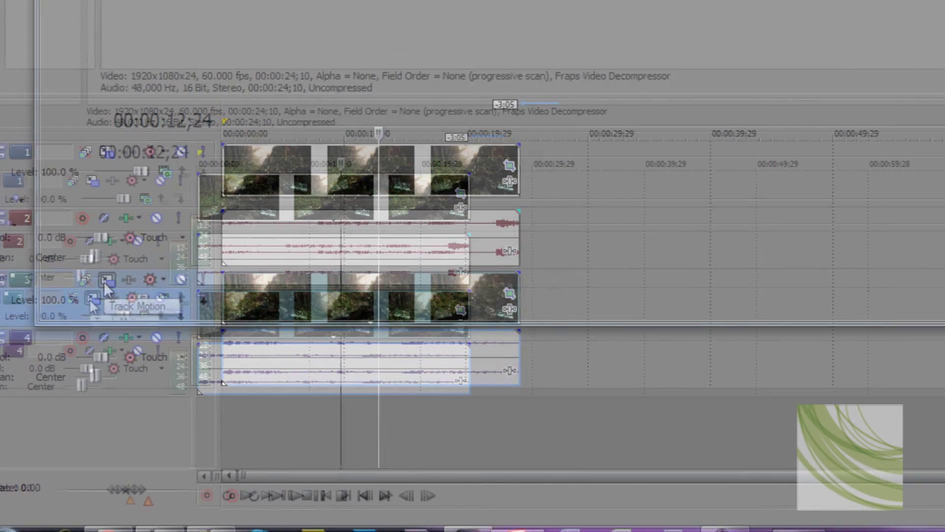
Set track 3's Track Motion position to Y -540 and X 0.
{"action": "left_click", "coordinate": [106, 281]}
{"action": "left_click_drag", "start_coordinate": [363, 276], "coordinate": [397, 295]}
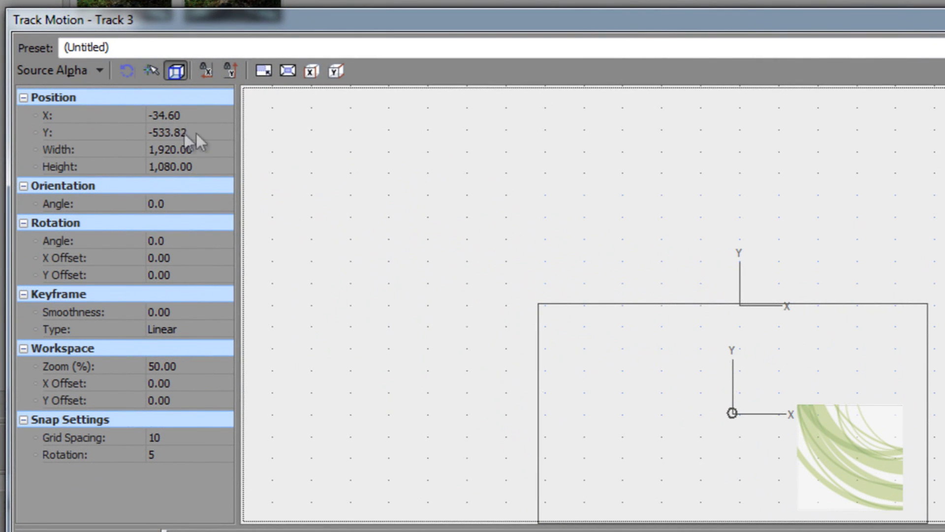
{"action": "left_click", "coordinate": [197, 133]}
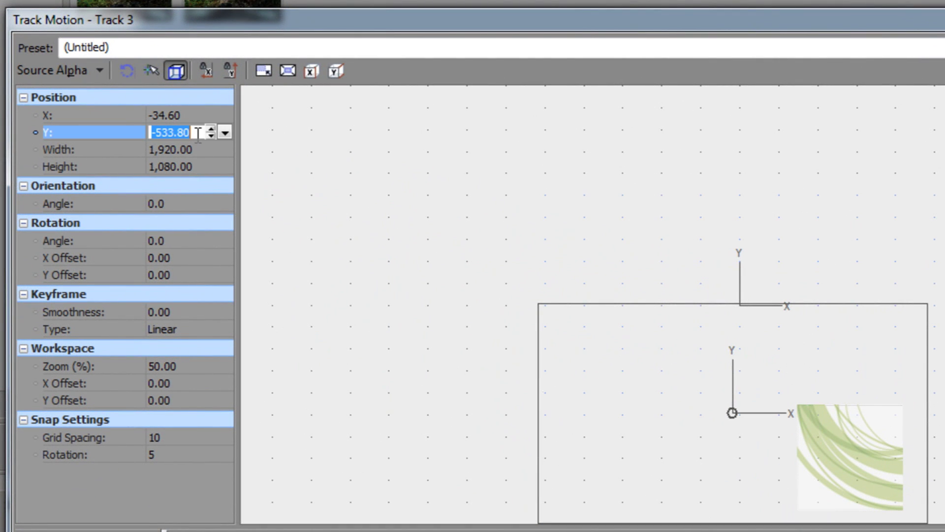
{"action": "type", "text": "-"}
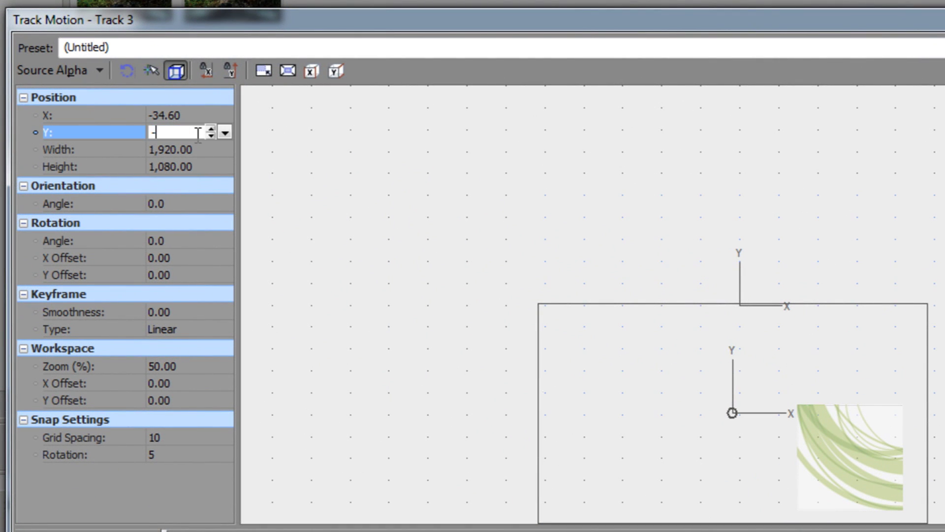
{"action": "type", "text": "540"}
{"action": "key", "text": "Return"}
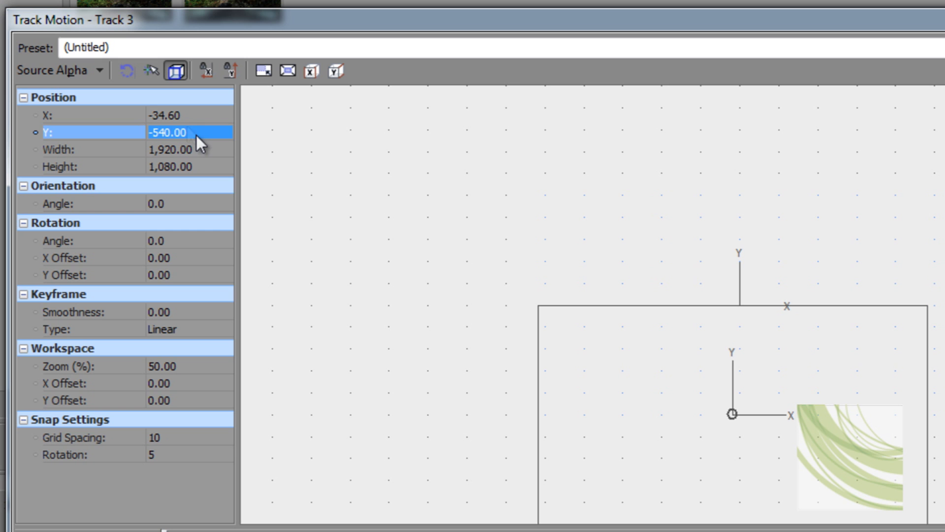
{"action": "left_click", "coordinate": [188, 115]}
{"action": "type", "text": "0"}
{"action": "key", "text": "Return"}
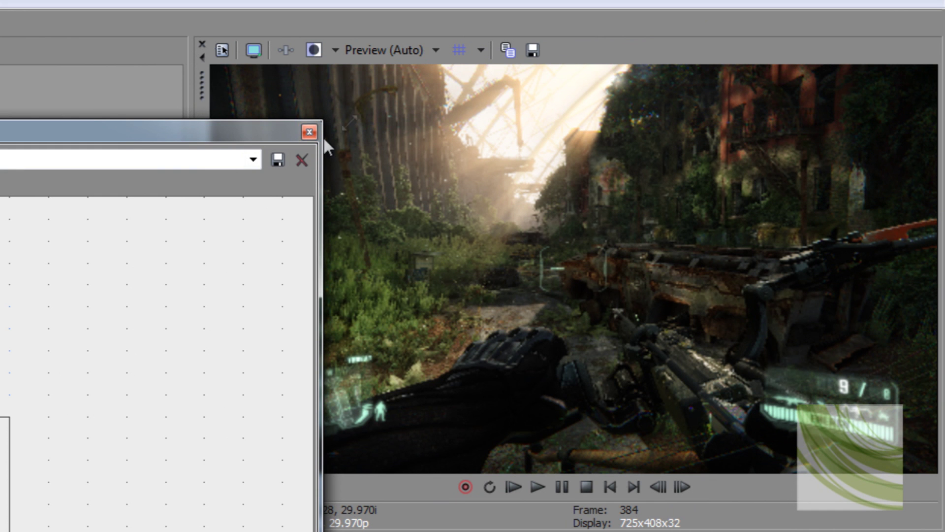
Close track 3's Track Motion, play the split-screen preview, and rewind to 00:00:03;14.
{"action": "left_click", "coordinate": [309, 133]}
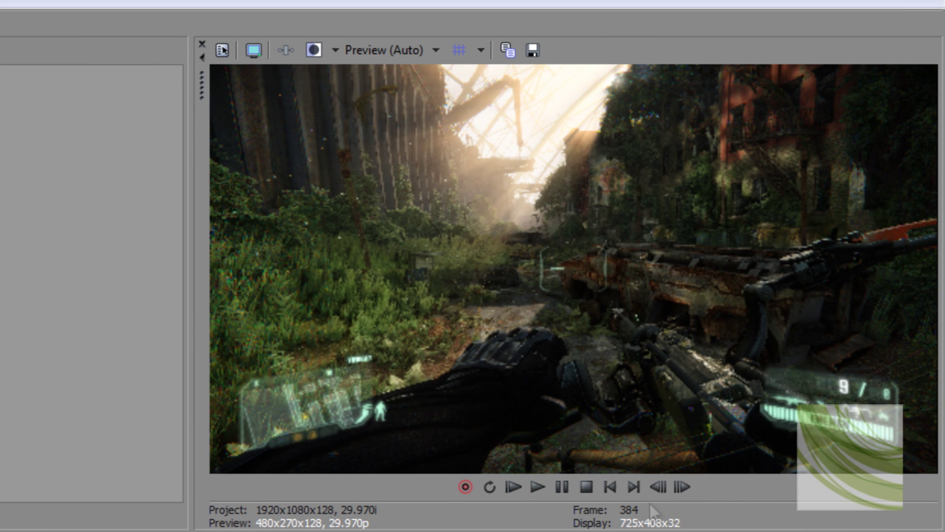
{"action": "left_click", "coordinate": [538, 486]}
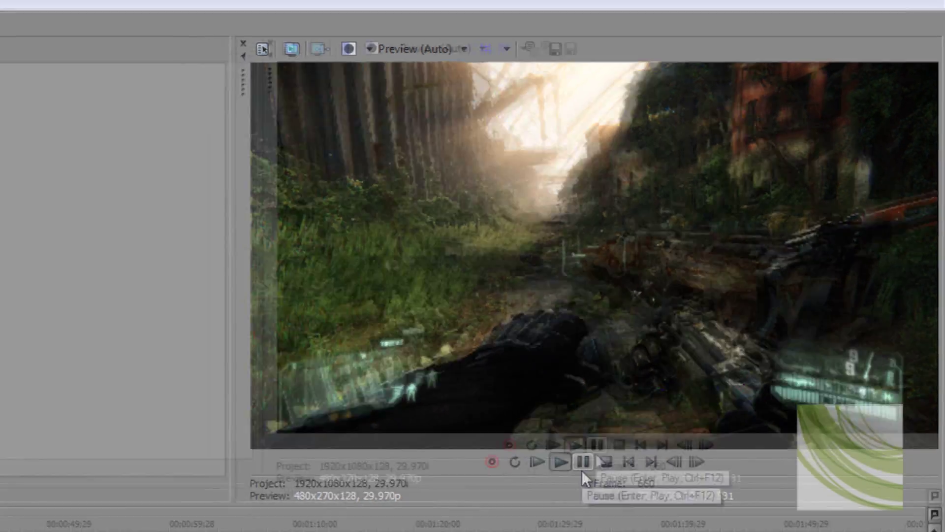
{"action": "left_click_drag", "start_coordinate": [188, 446], "coordinate": [154, 450]}
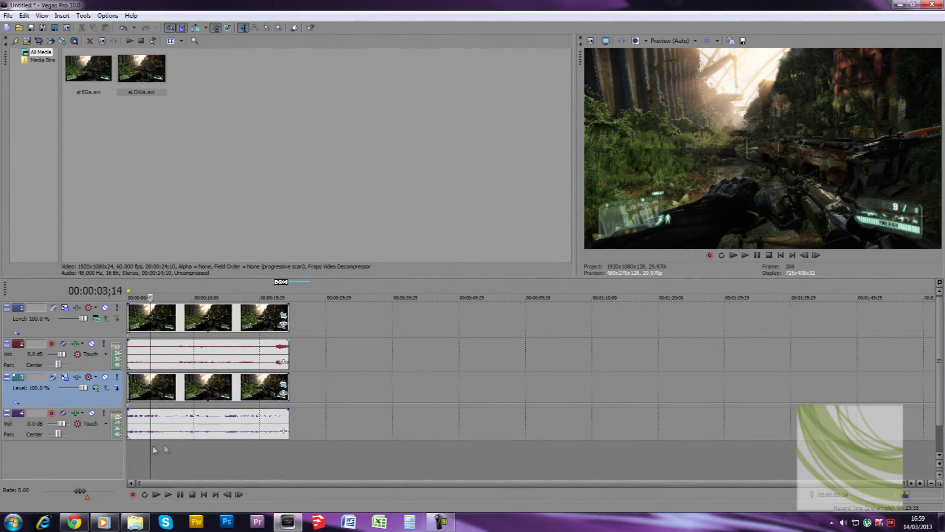
Play from 00:00:03;14, toggling track 2's audio mute on and off to compare.
{"action": "key", "text": "space"}
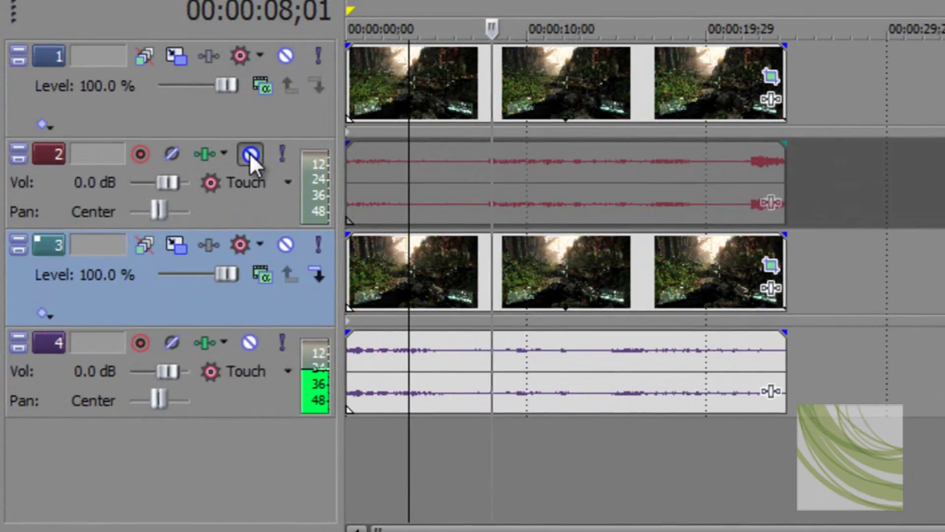
{"action": "left_click", "coordinate": [249, 154]}
{"action": "left_click", "coordinate": [249, 155]}
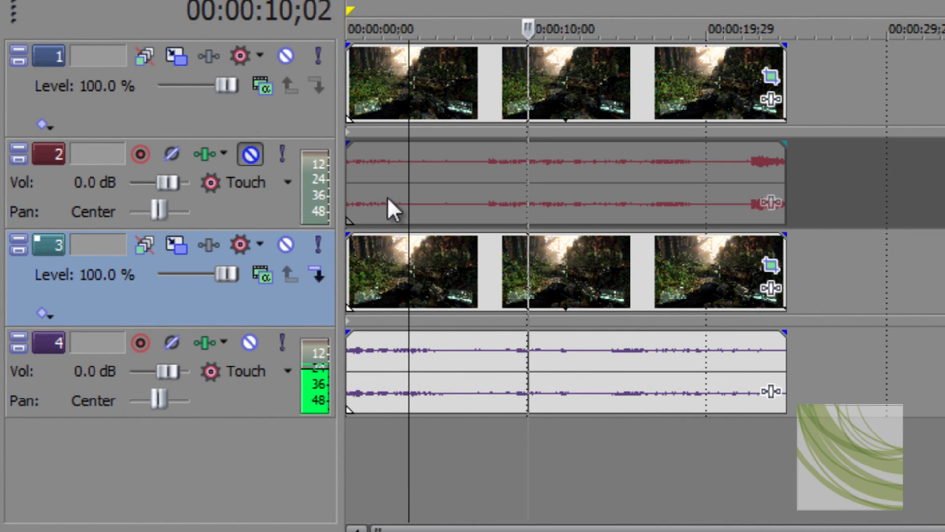
{"action": "left_click", "coordinate": [248, 156]}
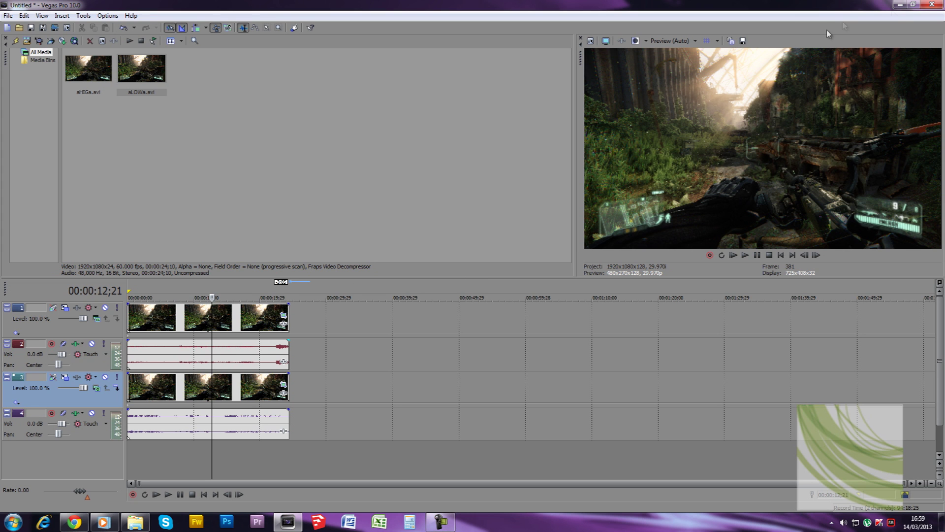
Close Vegas without saving the project and relaunch it.
{"action": "left_click", "coordinate": [932, 4]}
{"action": "left_click", "coordinate": [484, 212]}
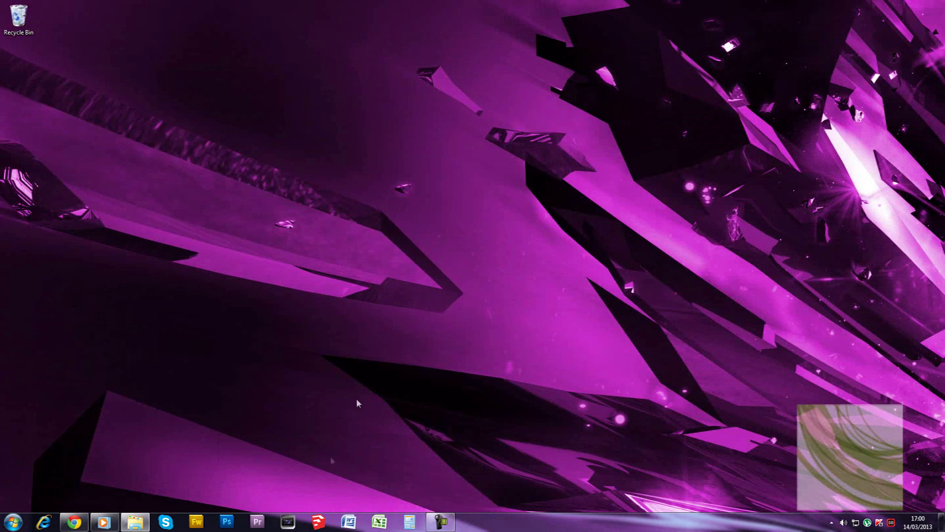
{"action": "left_click", "coordinate": [286, 521]}
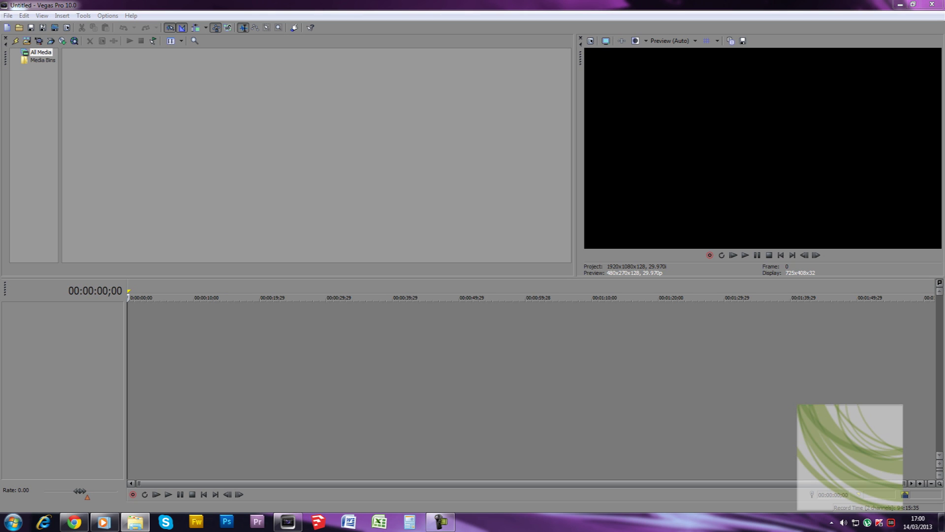
Import both gameplay AVIs, stack them on the timeline, and trim track 1's clip to match.
{"action": "left_click_drag", "start_coordinate": [0, 99], "coordinate": [146, 121]}
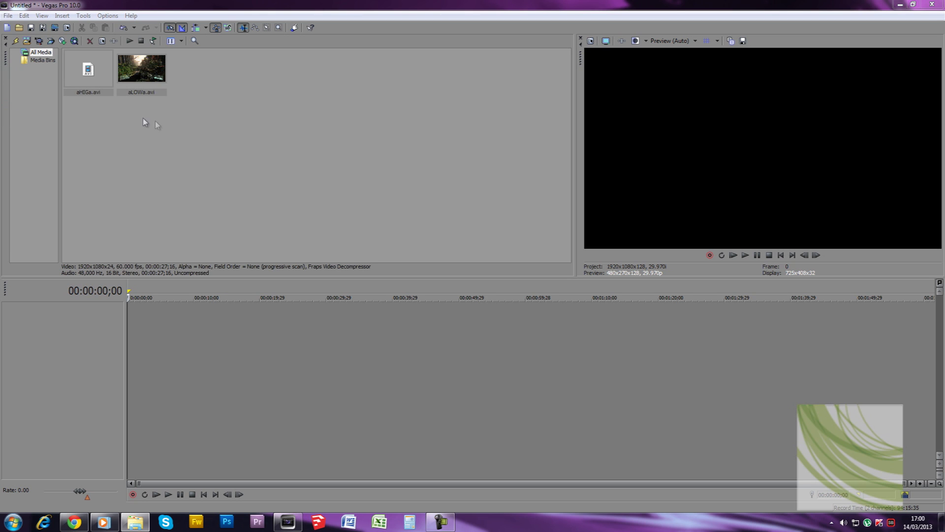
{"action": "left_click_drag", "start_coordinate": [156, 124], "coordinate": [116, 411]}
{"action": "left_click", "coordinate": [167, 320]}
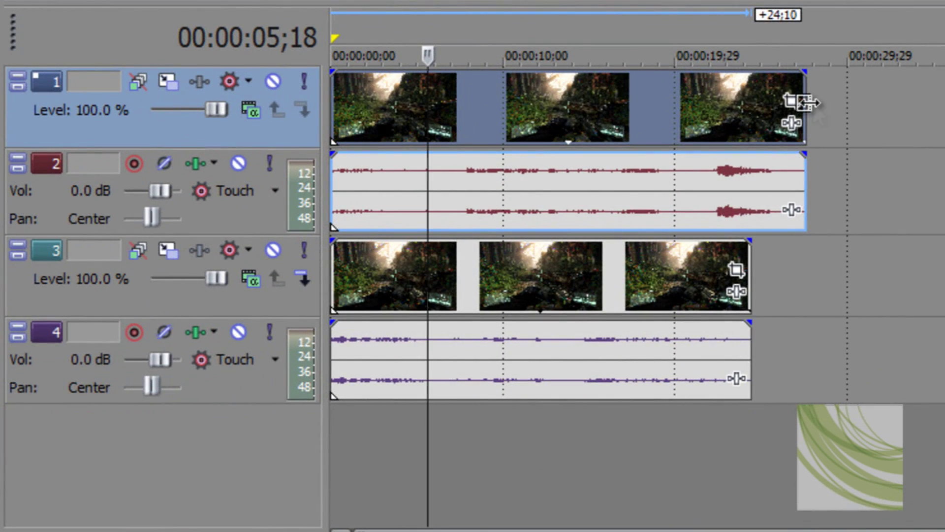
{"action": "left_click_drag", "start_coordinate": [807, 103], "coordinate": [750, 103]}
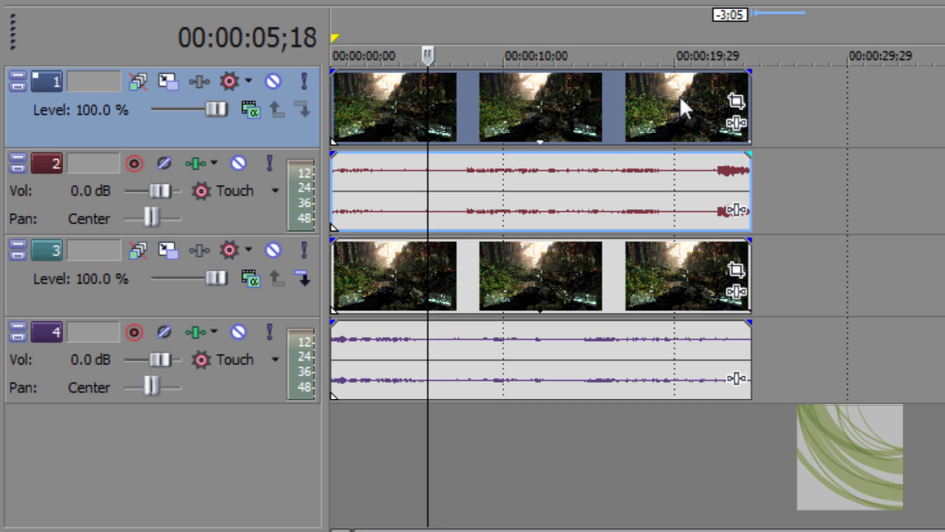
Drag track 1's Track Motion frame up and left toward the top-left corner.
{"action": "left_click", "coordinate": [168, 81]}
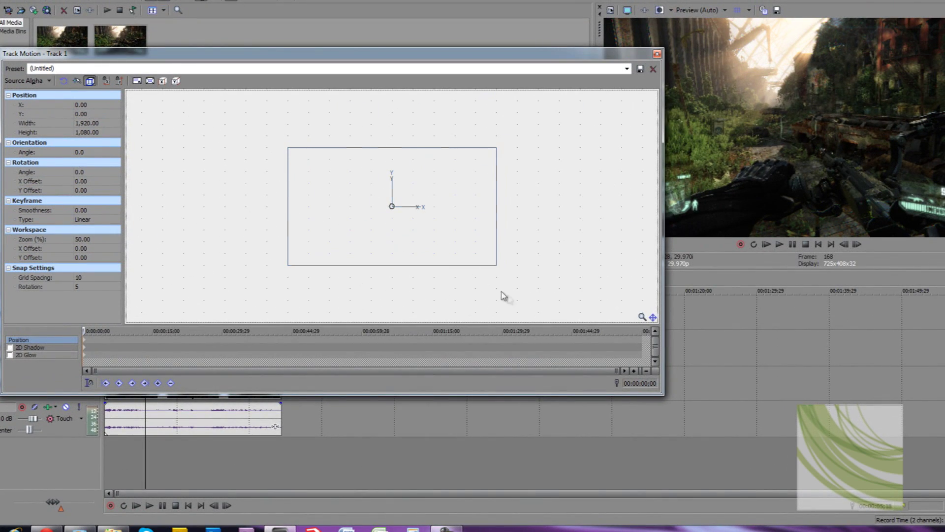
{"action": "left_click_drag", "start_coordinate": [481, 261], "coordinate": [392, 213]}
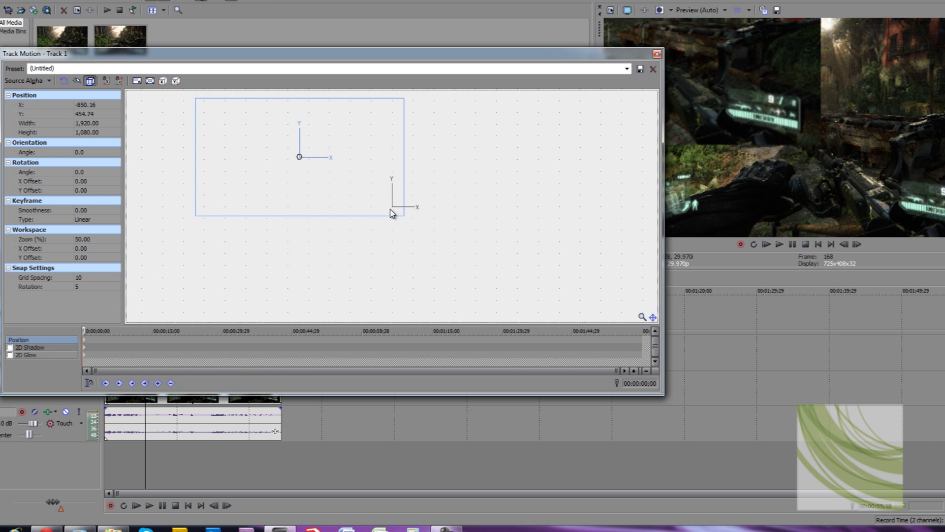
{"action": "left_click", "coordinate": [657, 54]}
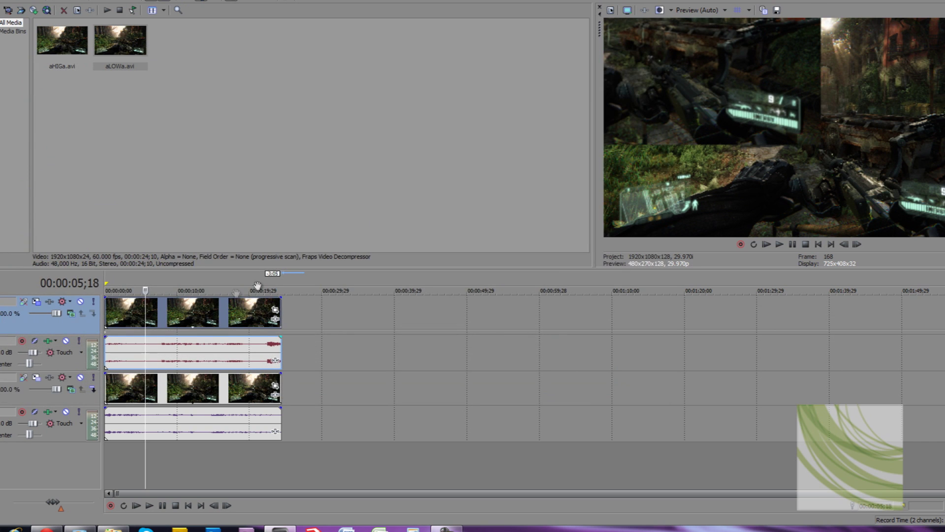
Drag track 3's Track Motion frame right and down to about X 1,057.76, Y -622.79.
{"action": "left_click", "coordinate": [218, 388]}
{"action": "left_click", "coordinate": [36, 378]}
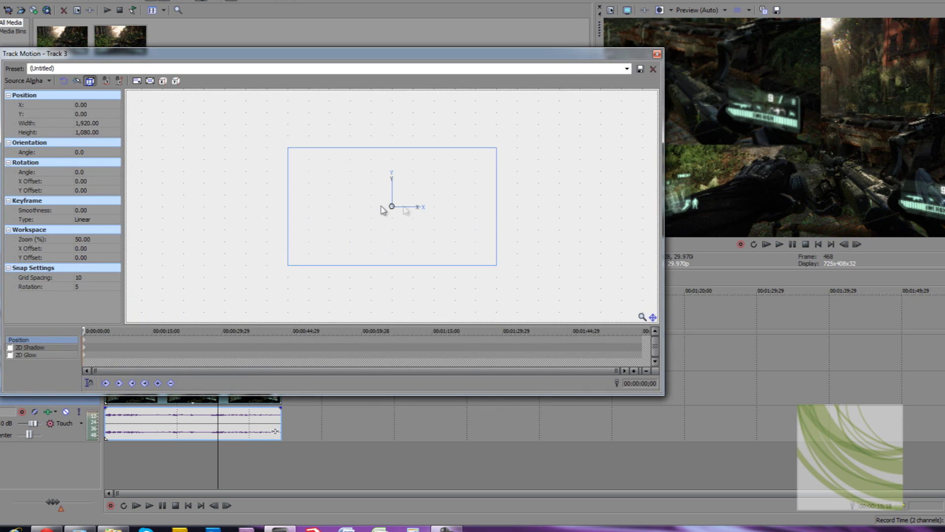
{"action": "left_click_drag", "start_coordinate": [384, 207], "coordinate": [527, 277]}
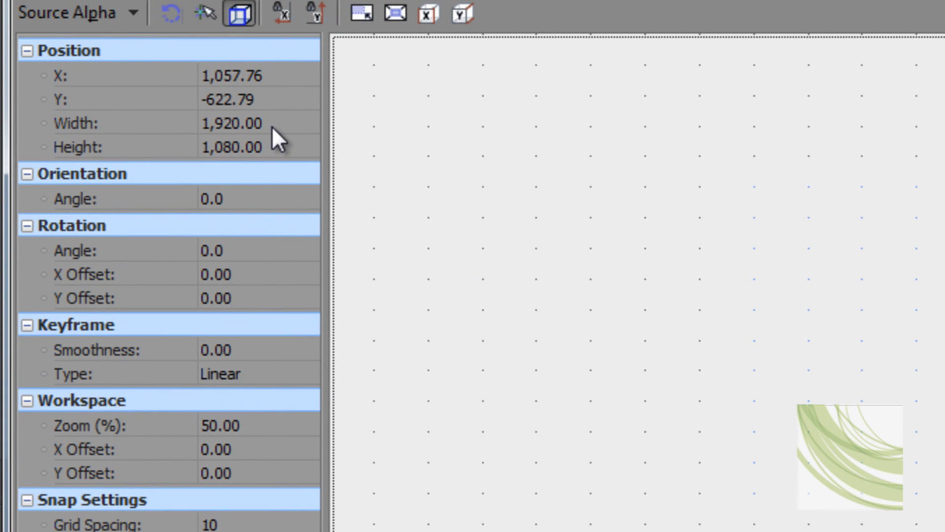
Resize Track 3's frame to 960×540 and drag it into the lower-right quarter.
{"action": "left_click", "coordinate": [265, 123]}
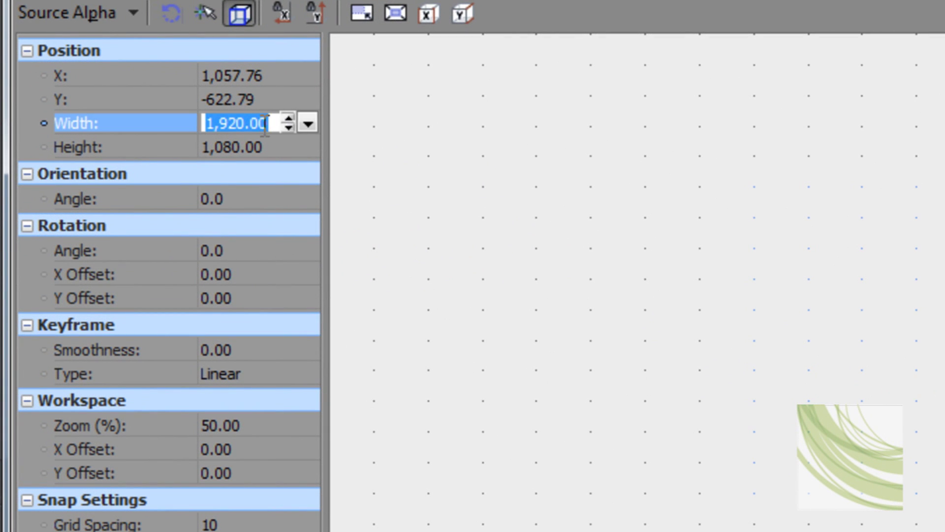
{"action": "type", "text": "960"}
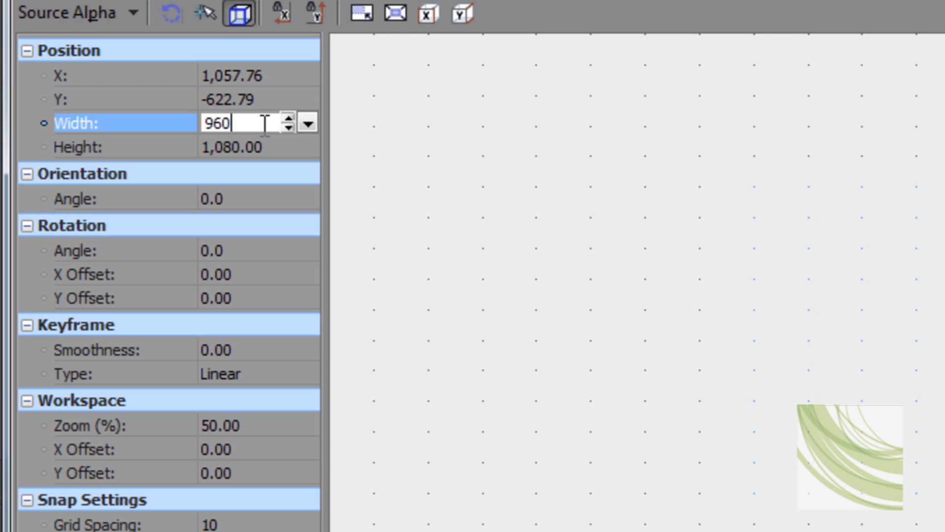
{"action": "left_click", "coordinate": [284, 144]}
{"action": "type", "text": "540"}
{"action": "key", "text": "Return"}
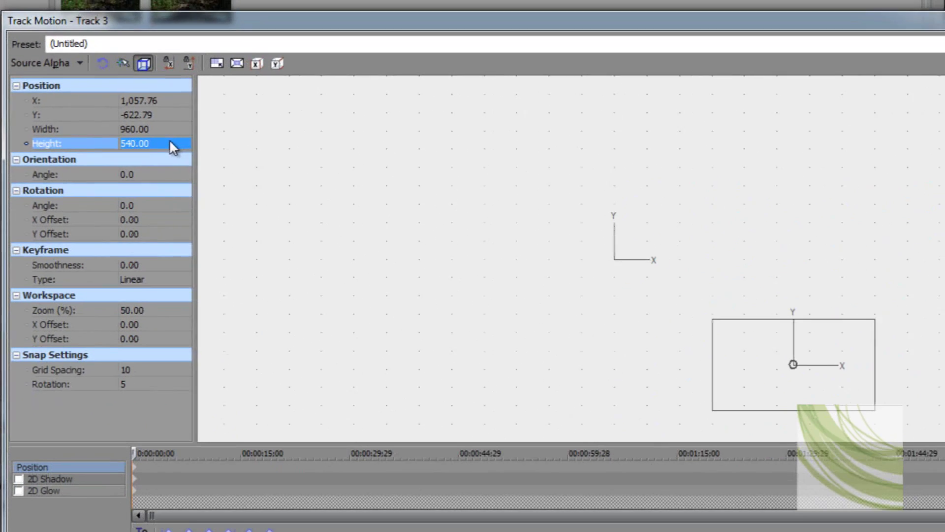
{"action": "left_click_drag", "start_coordinate": [773, 347], "coordinate": [671, 277]}
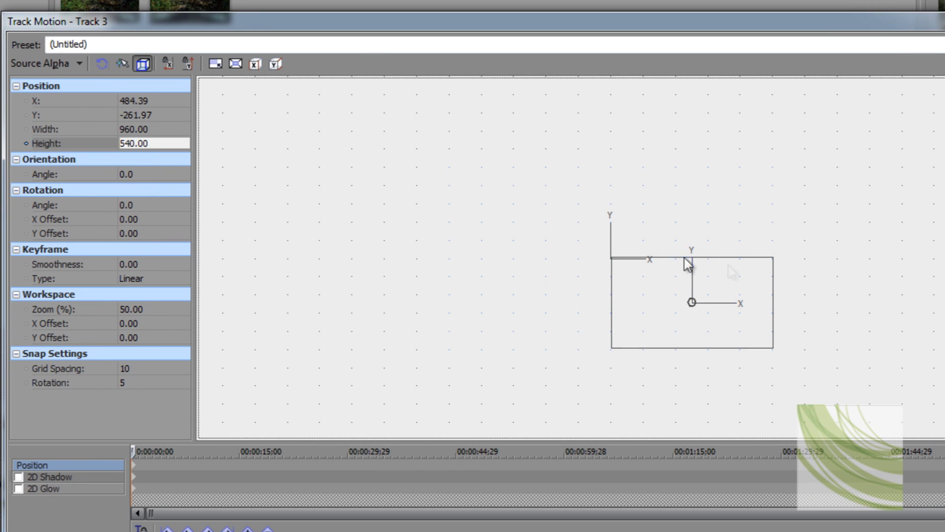
{"action": "left_click_drag", "start_coordinate": [728, 304], "coordinate": [731, 310]}
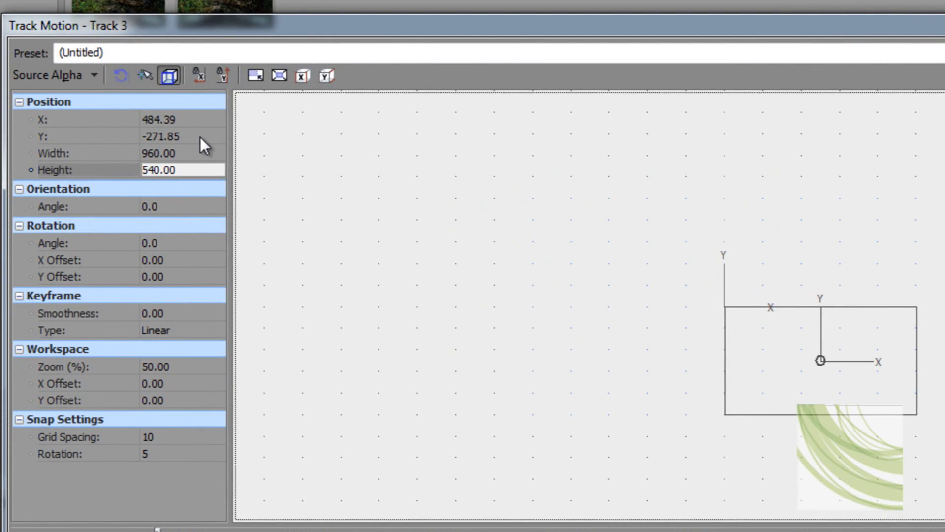
Set Track 3's position to Y -270 and X 480, then close Track Motion.
{"action": "left_click", "coordinate": [194, 136]}
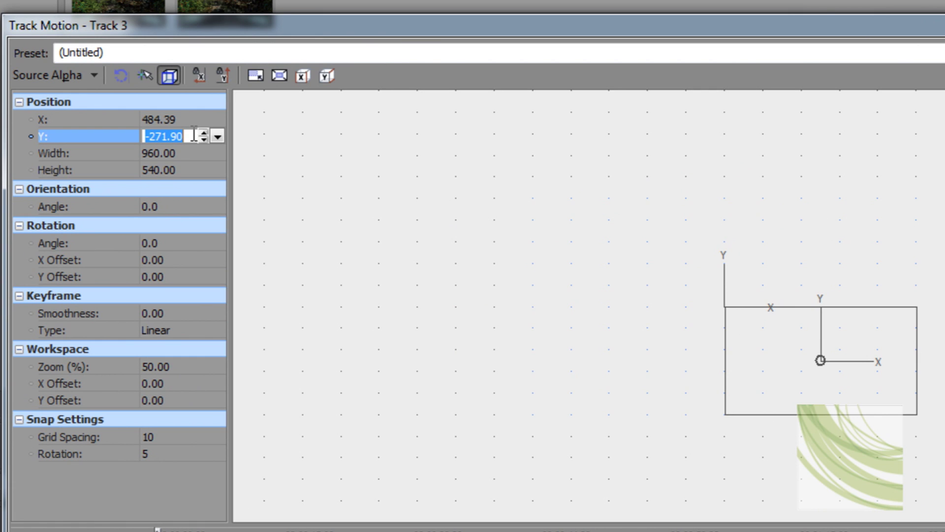
{"action": "type", "text": "-270"}
{"action": "key", "text": "Return"}
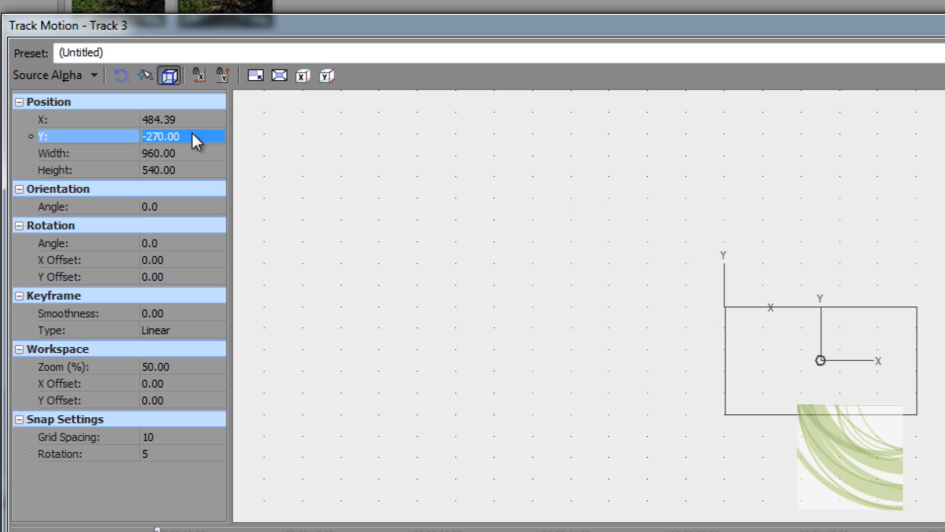
{"action": "left_click", "coordinate": [198, 120]}
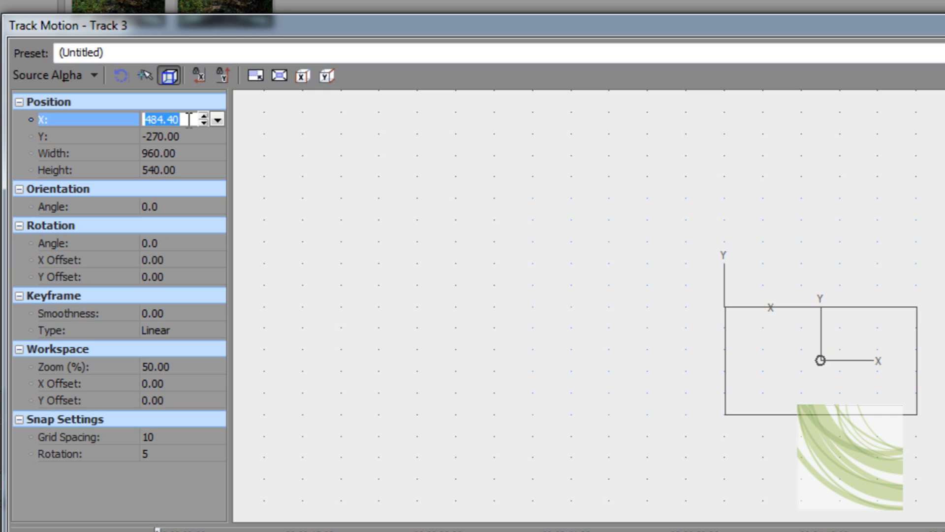
{"action": "type", "text": "480"}
{"action": "key", "text": "Return"}
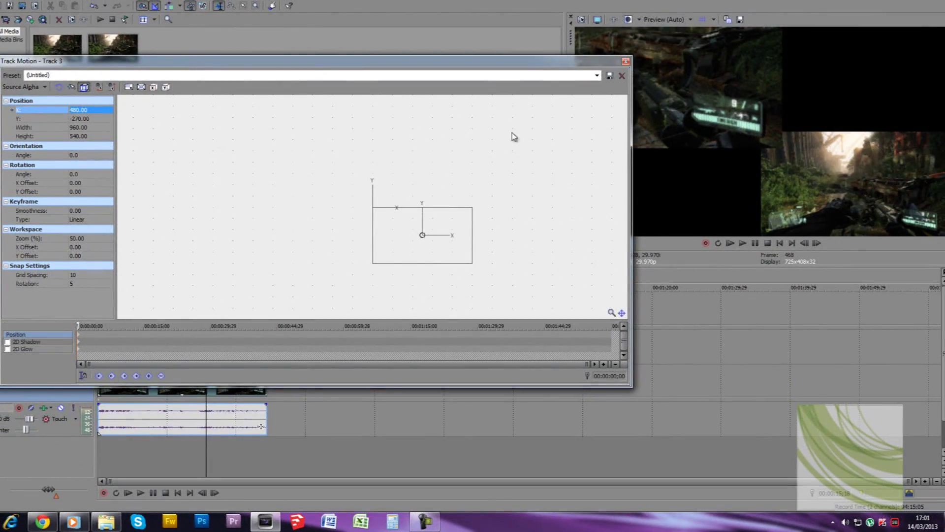
{"action": "left_click", "coordinate": [626, 61]}
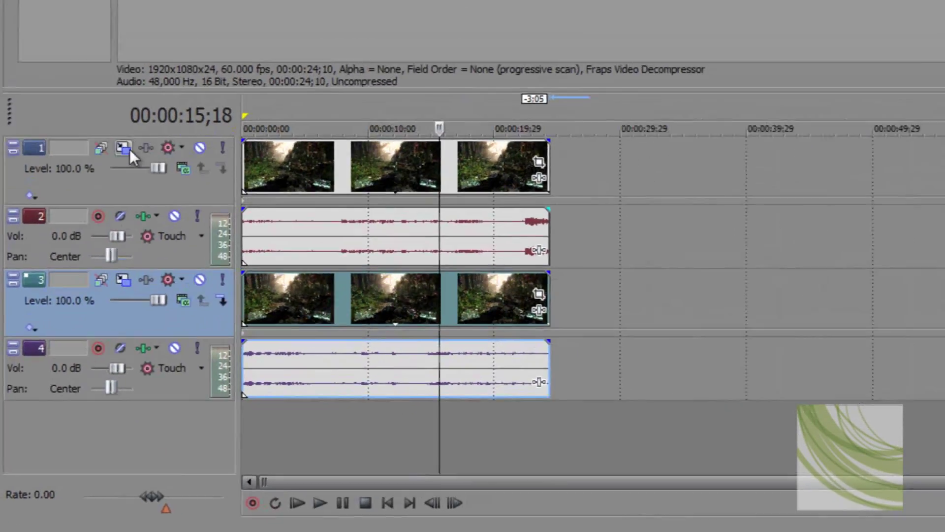
In Track 1's Track Motion, resize the frame to 960×540 and drag it to the upper-left quarter.
{"action": "left_click", "coordinate": [129, 149]}
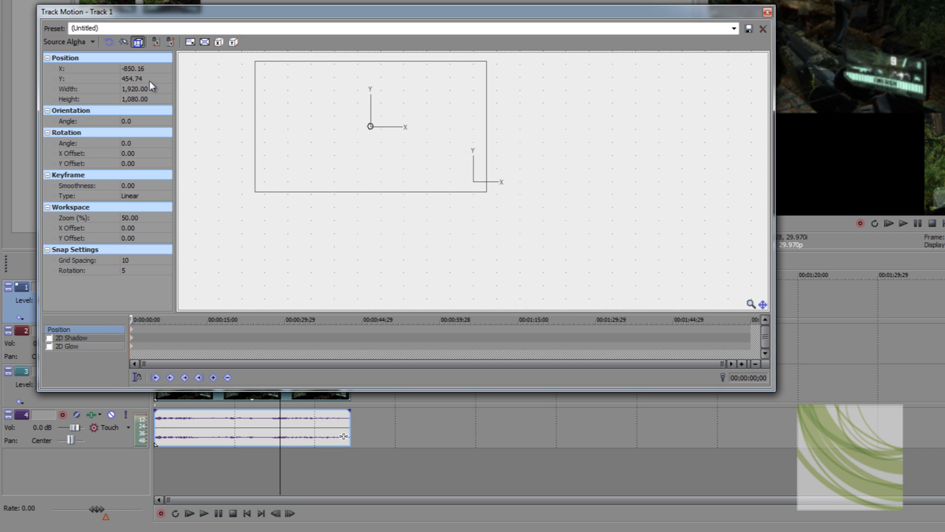
{"action": "left_click_drag", "start_coordinate": [401, 127], "coordinate": [390, 115]}
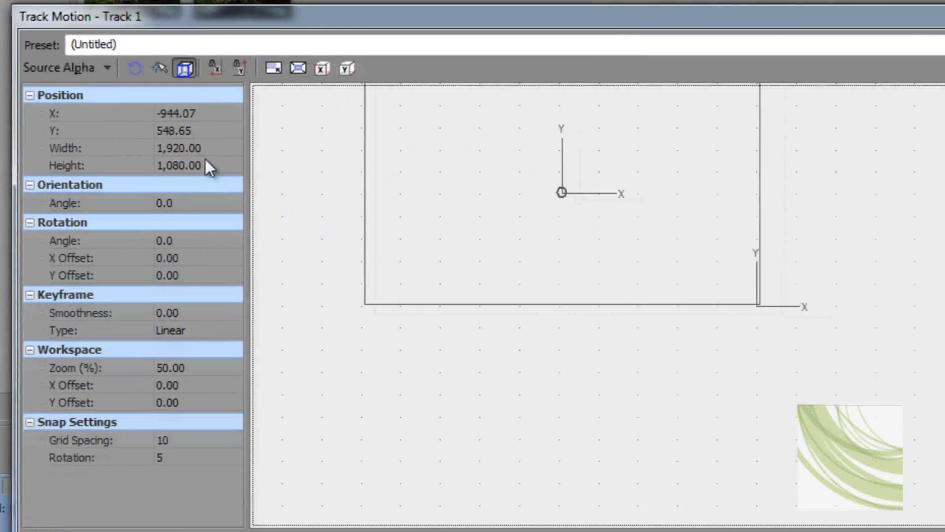
{"action": "left_click", "coordinate": [215, 147]}
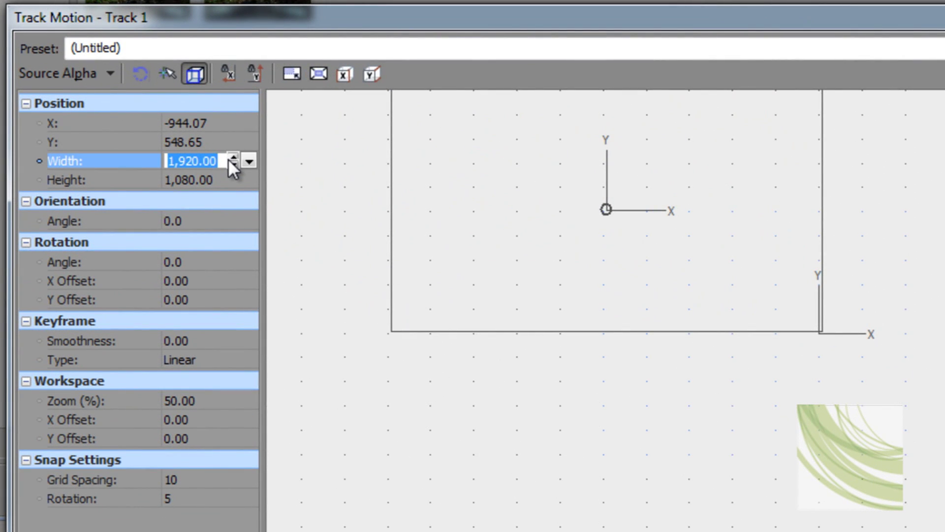
{"action": "type", "text": "960"}
{"action": "left_click", "coordinate": [244, 180]}
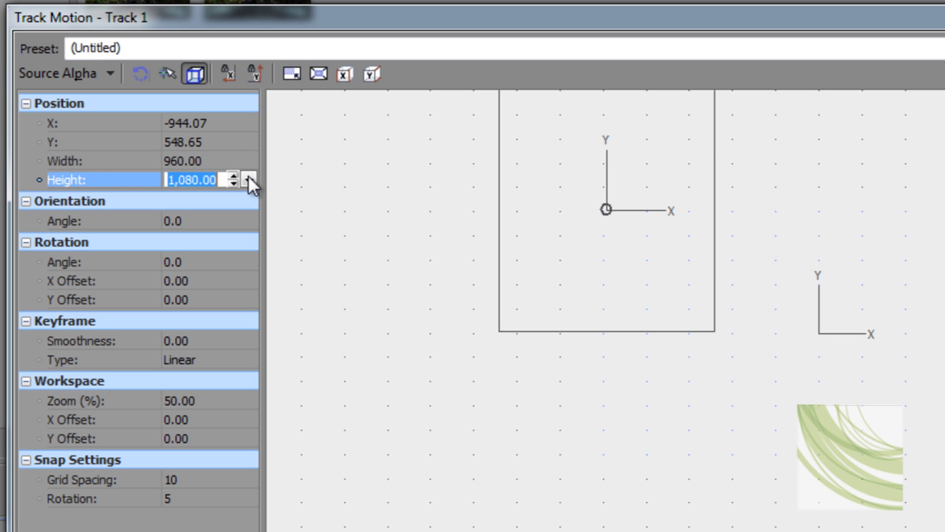
{"action": "type", "text": "540"}
{"action": "key", "text": "Return"}
{"action": "left_click_drag", "start_coordinate": [654, 242], "coordinate": [760, 303]}
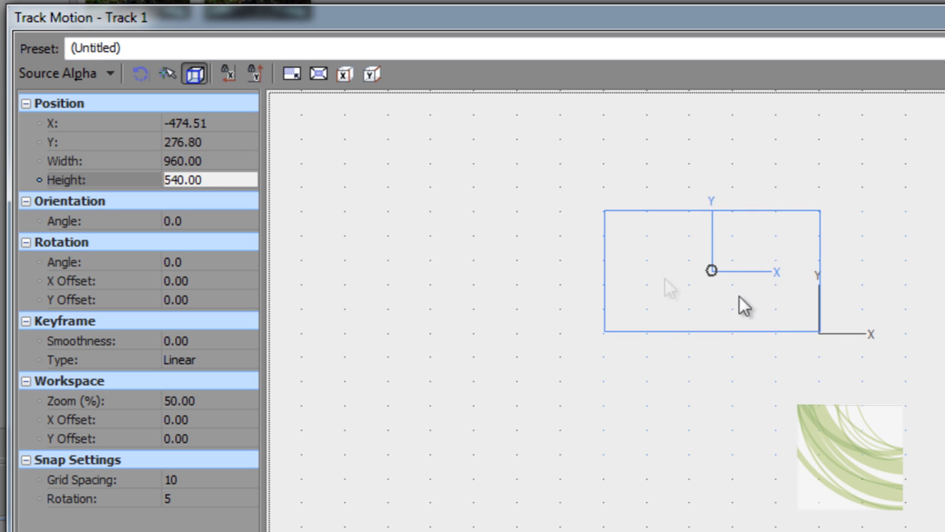
Set Track 1's position to X -480 and Y 270.
{"action": "left_click", "coordinate": [226, 123]}
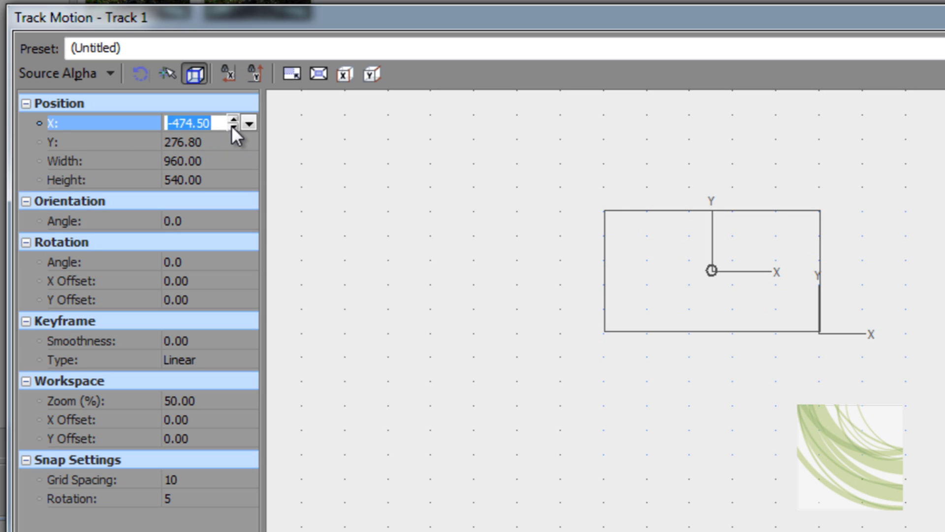
{"action": "type", "text": "-480"}
{"action": "key", "text": "Return"}
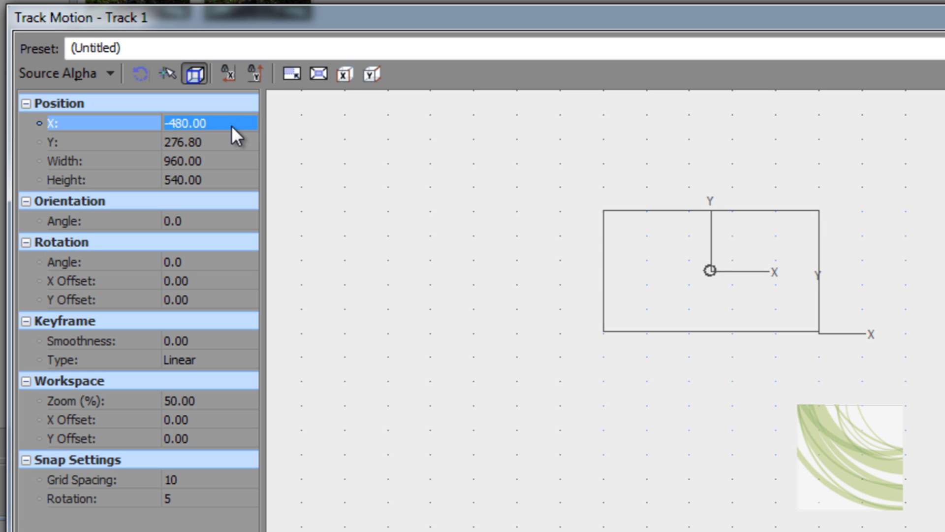
{"action": "left_click", "coordinate": [206, 142]}
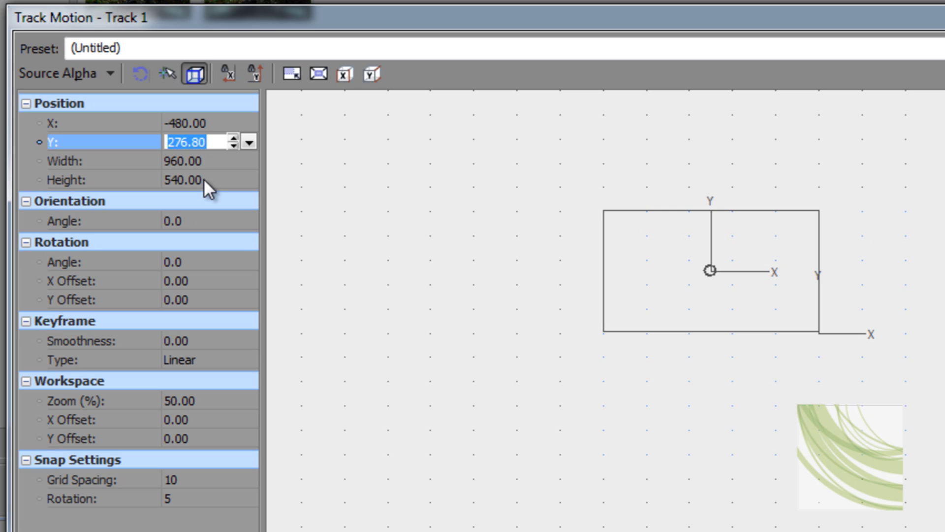
{"action": "type", "text": "28"}
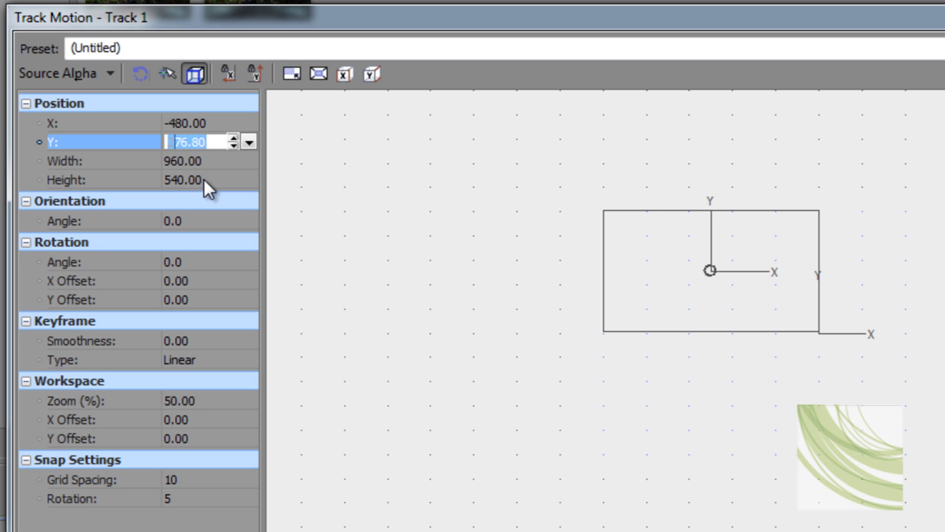
{"action": "key", "text": "BackSpace"}
{"action": "type", "text": "70"}
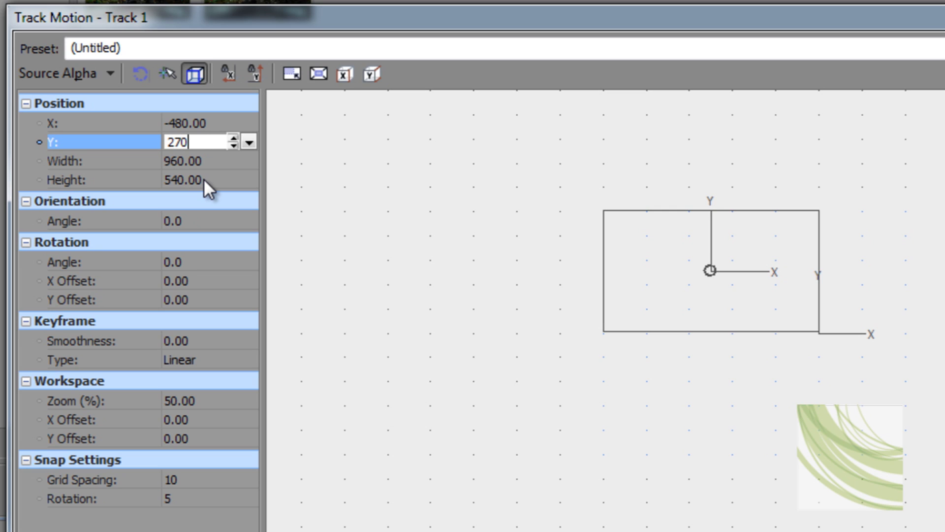
{"action": "key", "text": "Return"}
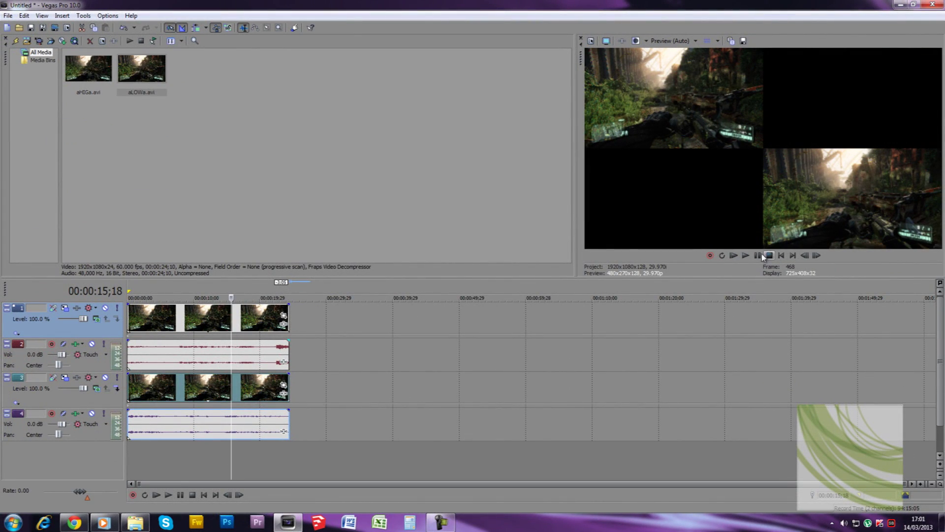
Play the diagonal quarter-split composite in the Video Preview.
{"action": "left_click", "coordinate": [745, 256]}
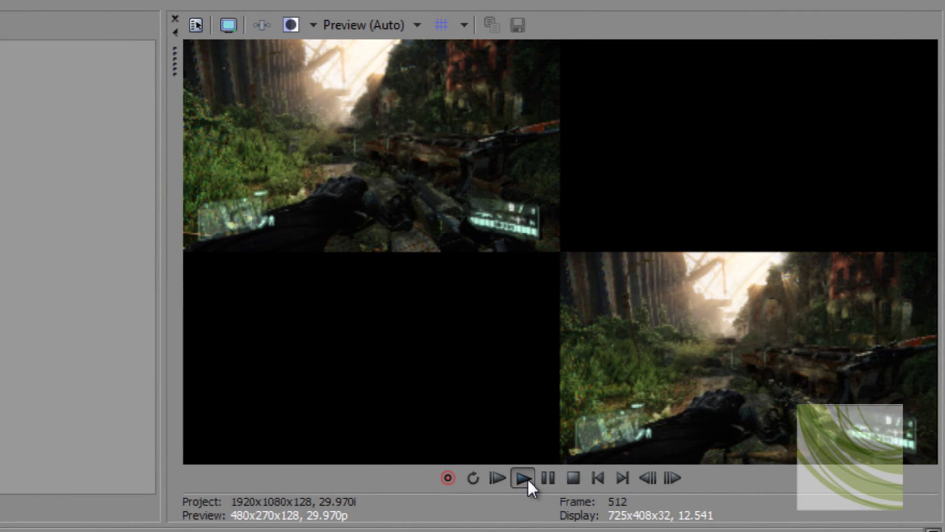